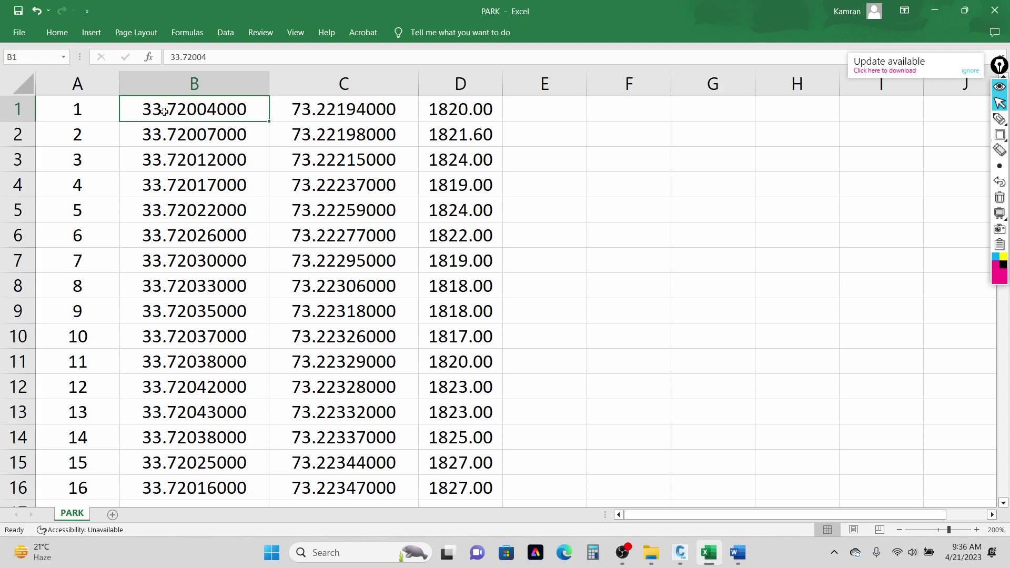
Examine the point number, latitude, longitude and elevation columns in the PARK sheet
{"action": "left_click", "coordinate": [94, 111]}
{"action": "left_click", "coordinate": [93, 83]}
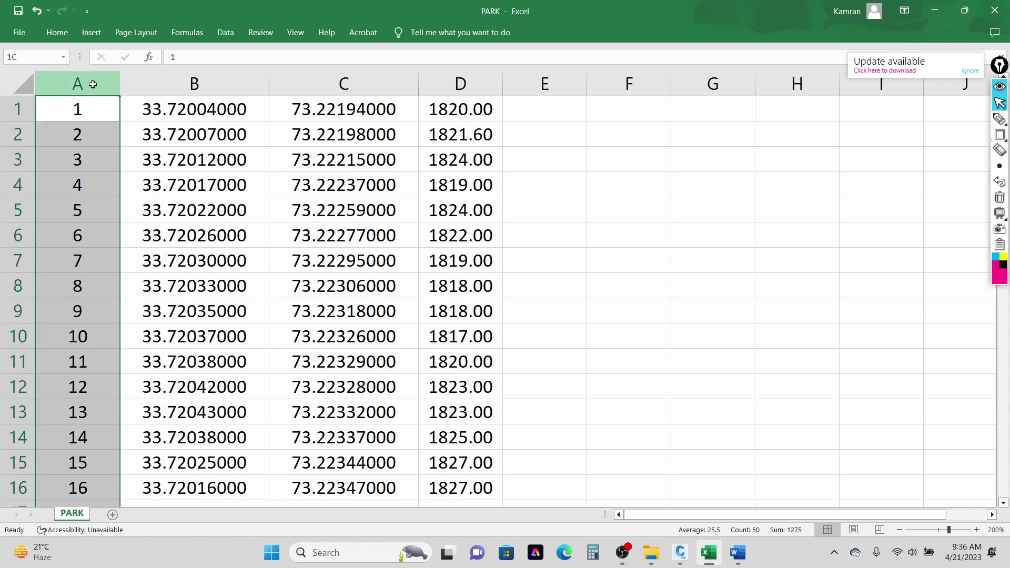
{"action": "left_click", "coordinate": [155, 79]}
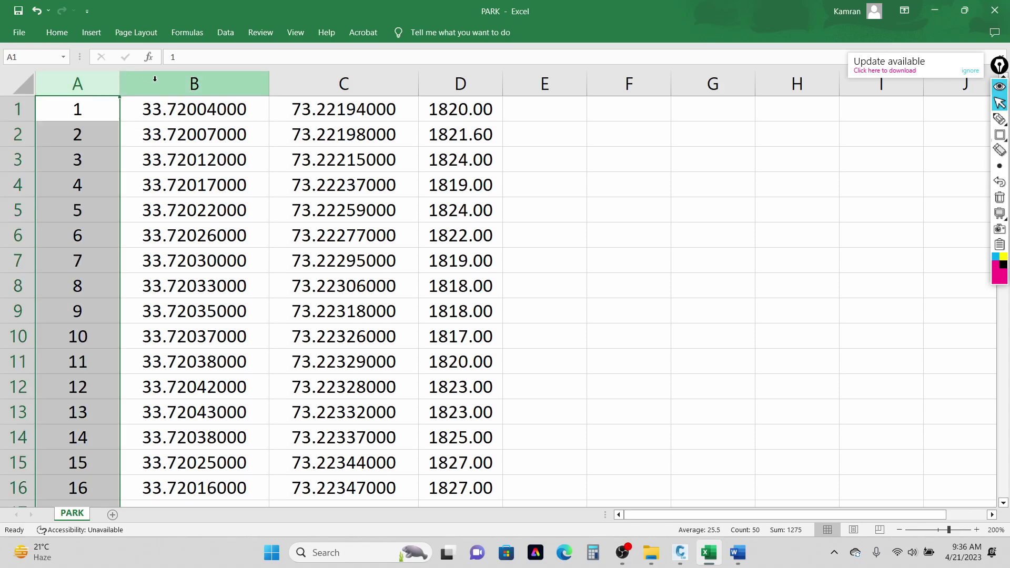
{"action": "left_click", "coordinate": [326, 80]}
{"action": "left_click", "coordinate": [450, 83]}
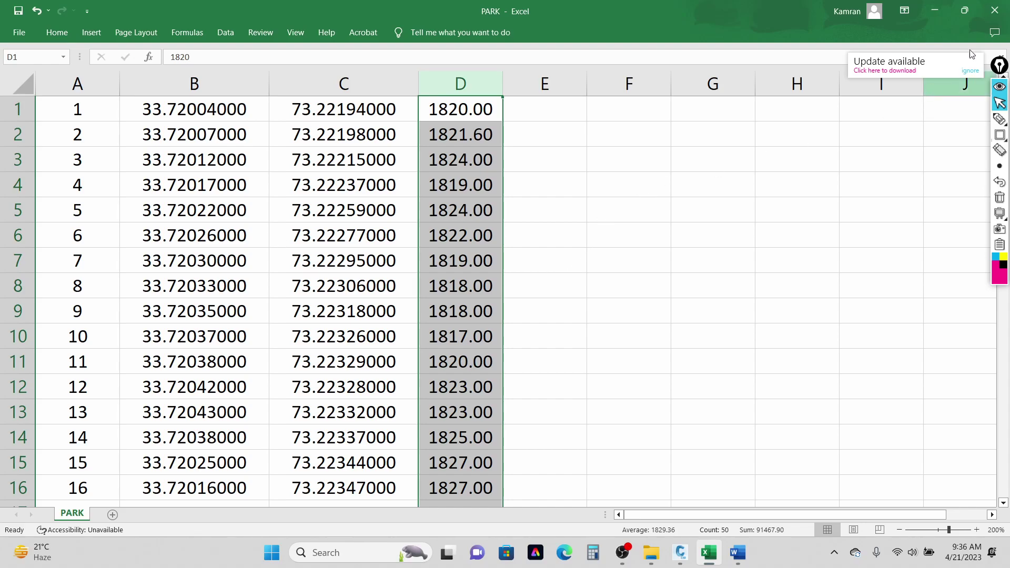
Close the PARK workbook and switch to the Civil 3D drawing
{"action": "left_click", "coordinate": [993, 12]}
{"action": "left_click", "coordinate": [532, 291]}
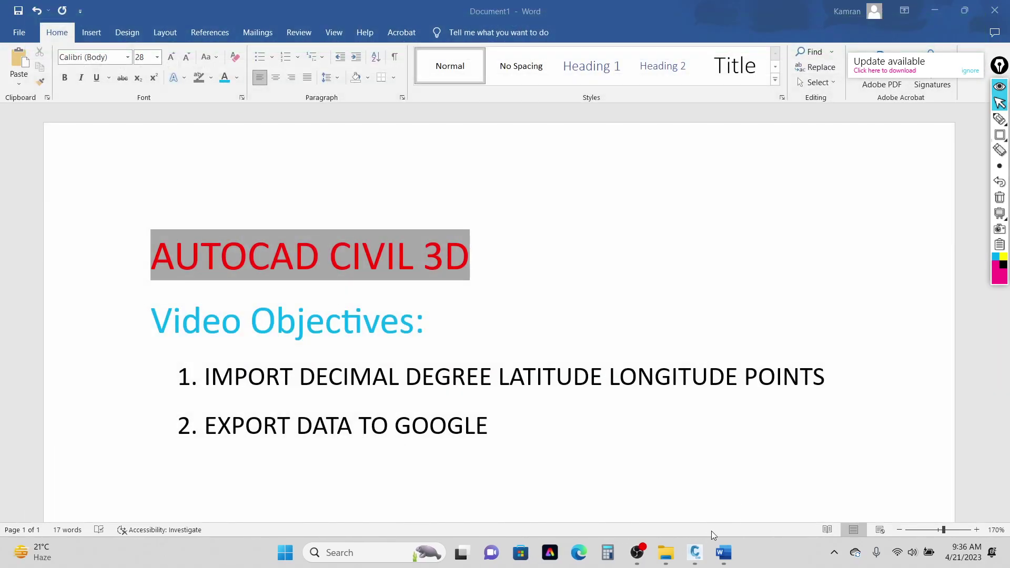
{"action": "left_click", "coordinate": [694, 552]}
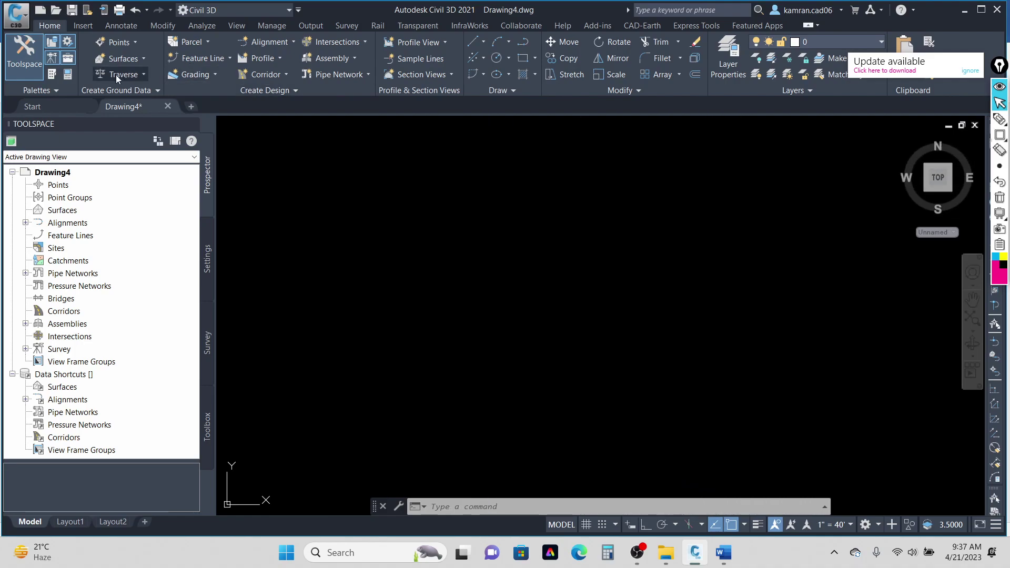
Expand the drawing's Point settings to show the entries under Point File Formats
{"action": "left_click", "coordinate": [207, 246]}
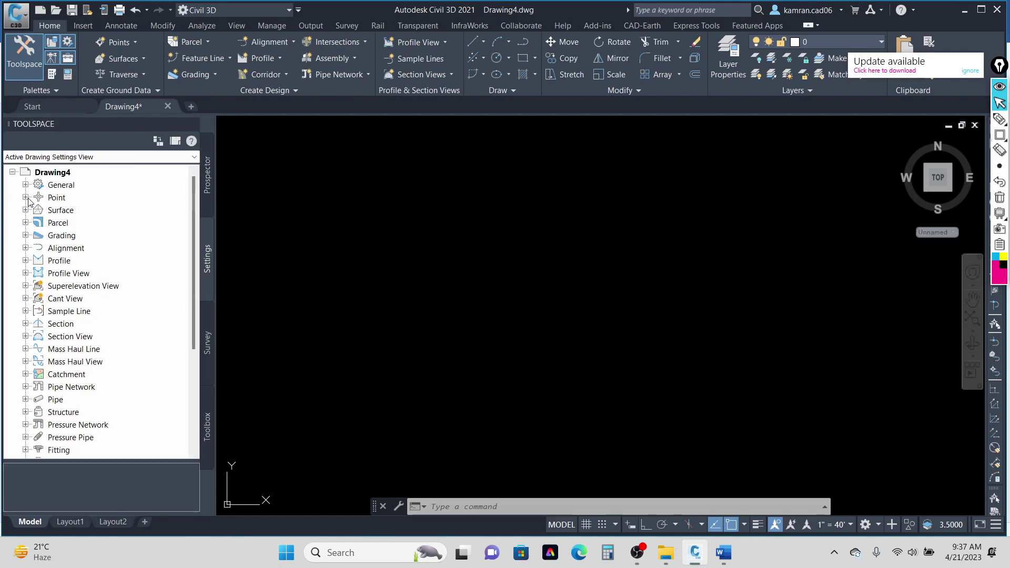
{"action": "left_click", "coordinate": [57, 198]}
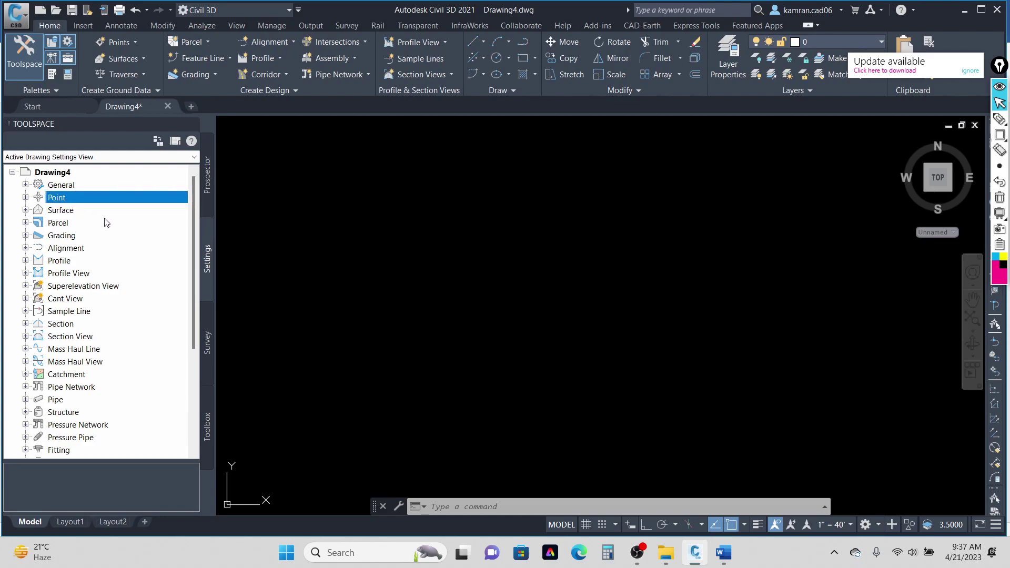
{"action": "left_click", "coordinate": [26, 198]}
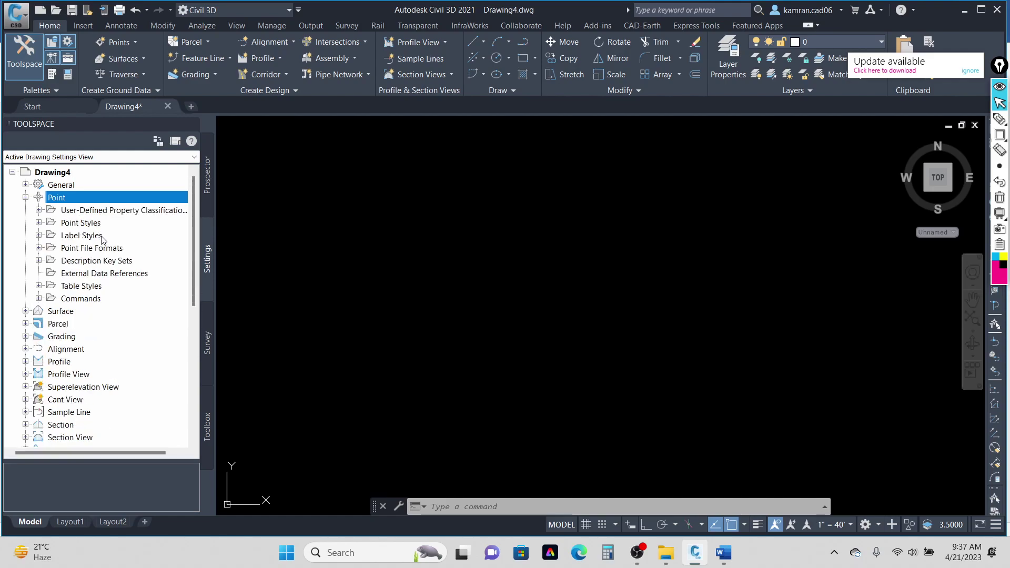
{"action": "left_click", "coordinate": [90, 252]}
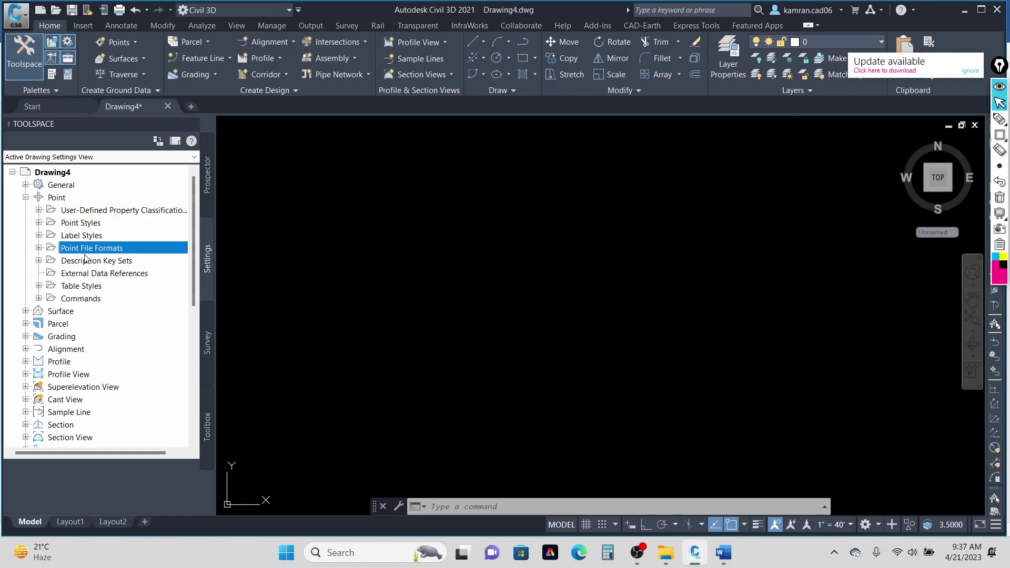
{"action": "left_click", "coordinate": [38, 249]}
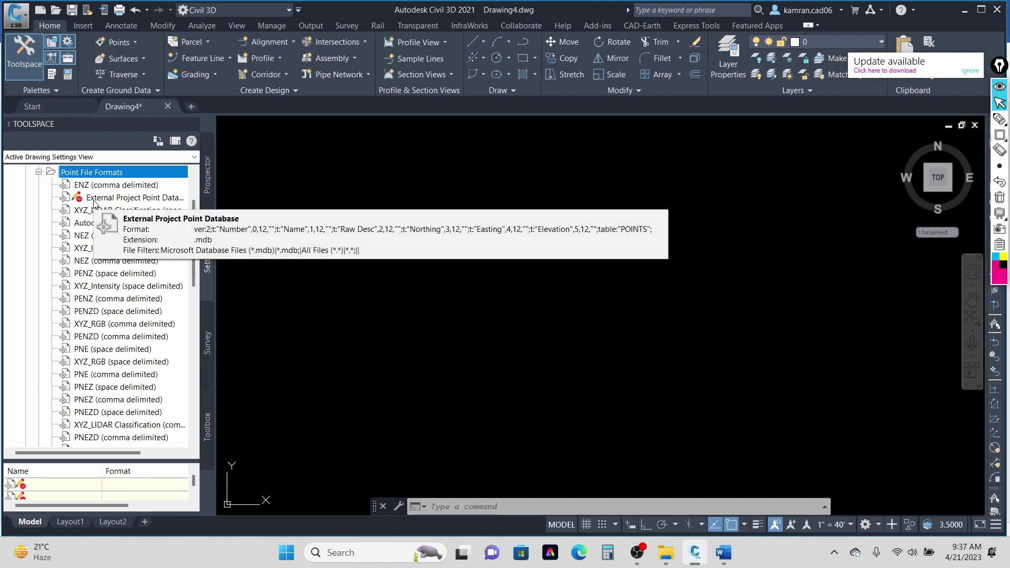
Look through the list of existing point file formats
{"action": "scroll", "coordinate": [96, 225], "scroll_direction": "down", "scroll_amount": 1}
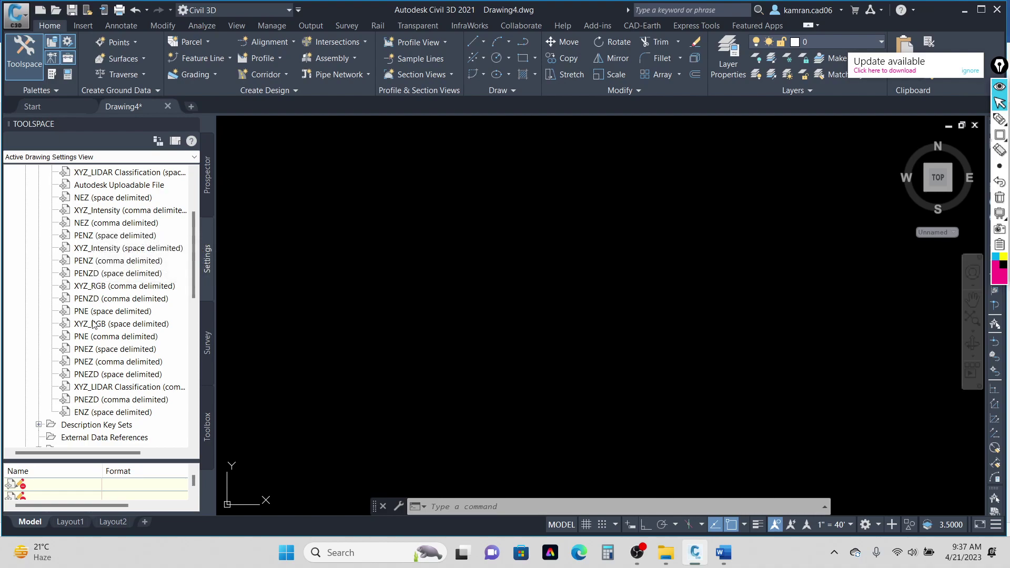
{"action": "scroll", "coordinate": [91, 355], "scroll_direction": "up", "scroll_amount": 1}
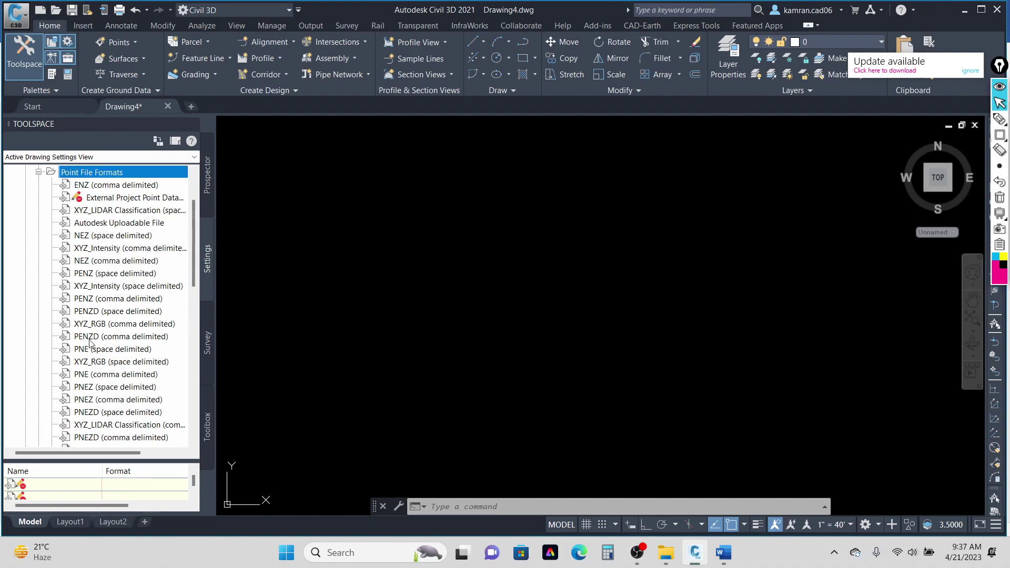
{"action": "mouse_move", "coordinate": [83, 227]}
{"action": "scroll", "coordinate": [85, 203], "scroll_direction": "down", "scroll_amount": 1}
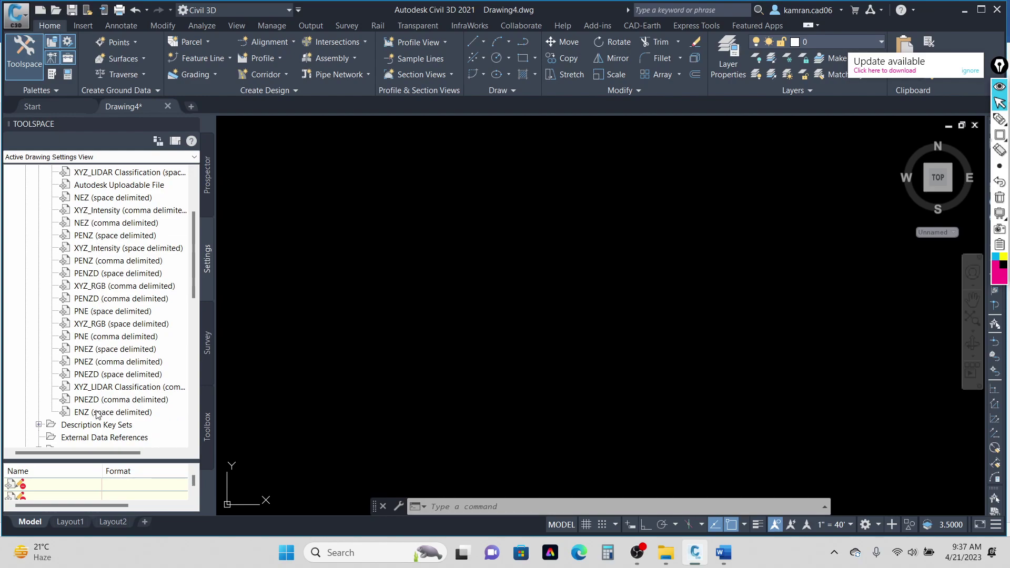
{"action": "mouse_move", "coordinate": [97, 412]}
{"action": "scroll", "coordinate": [97, 413], "scroll_direction": "up", "scroll_amount": 1}
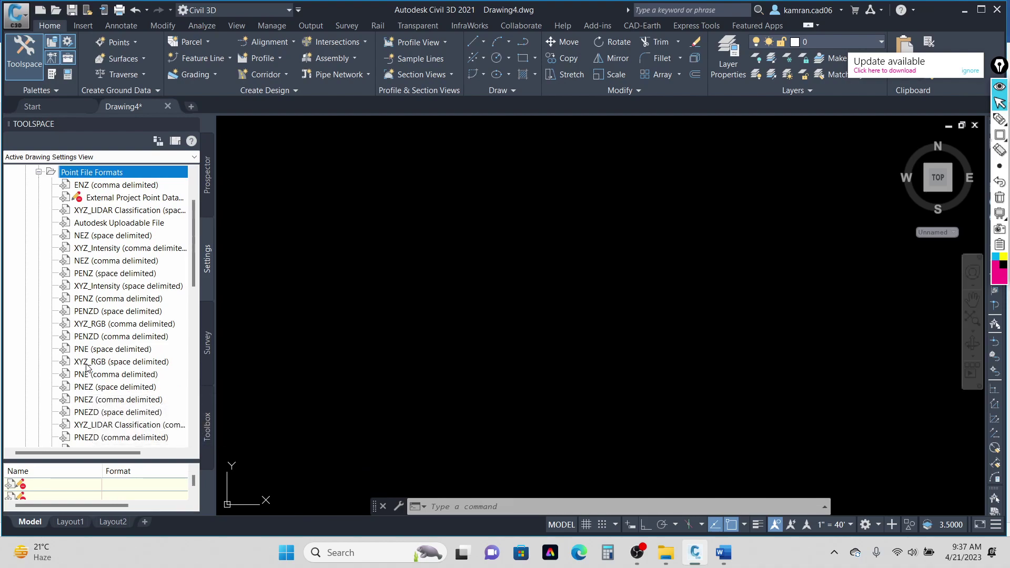
{"action": "scroll", "coordinate": [87, 367], "scroll_direction": "up", "scroll_amount": 1}
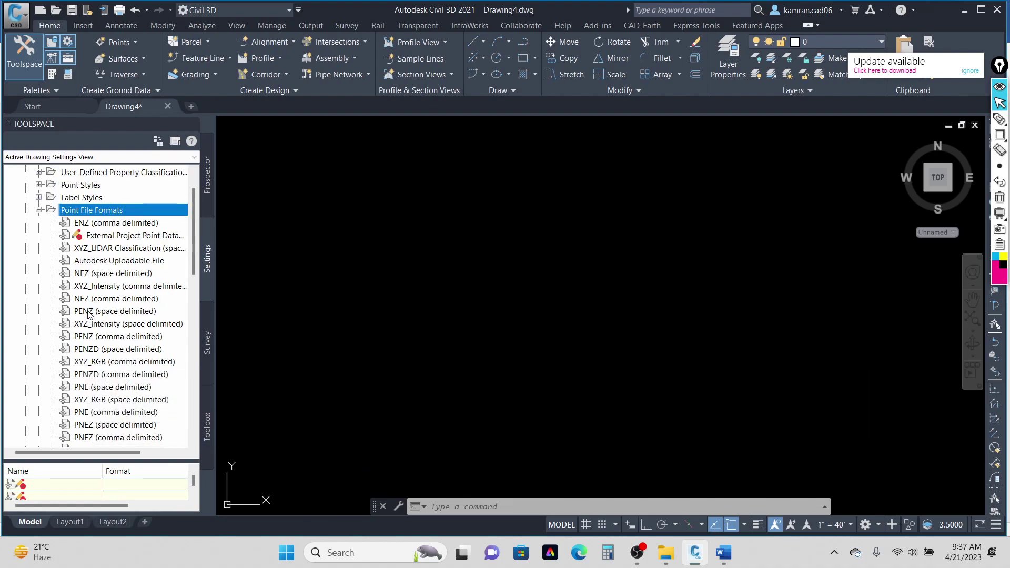
Start a new point file format of the User Point File type
{"action": "right_click", "coordinate": [91, 213]}
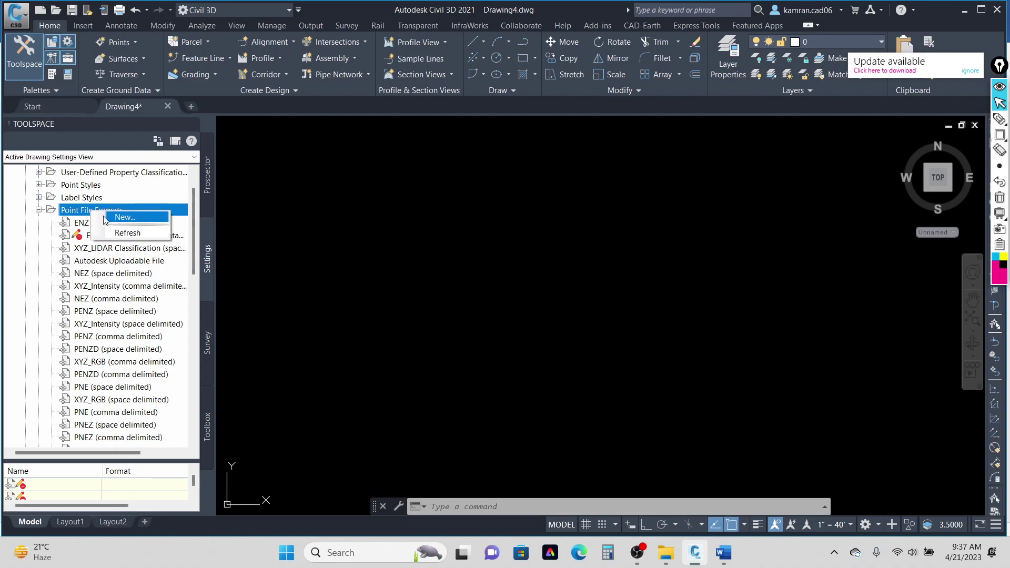
{"action": "left_click", "coordinate": [125, 218]}
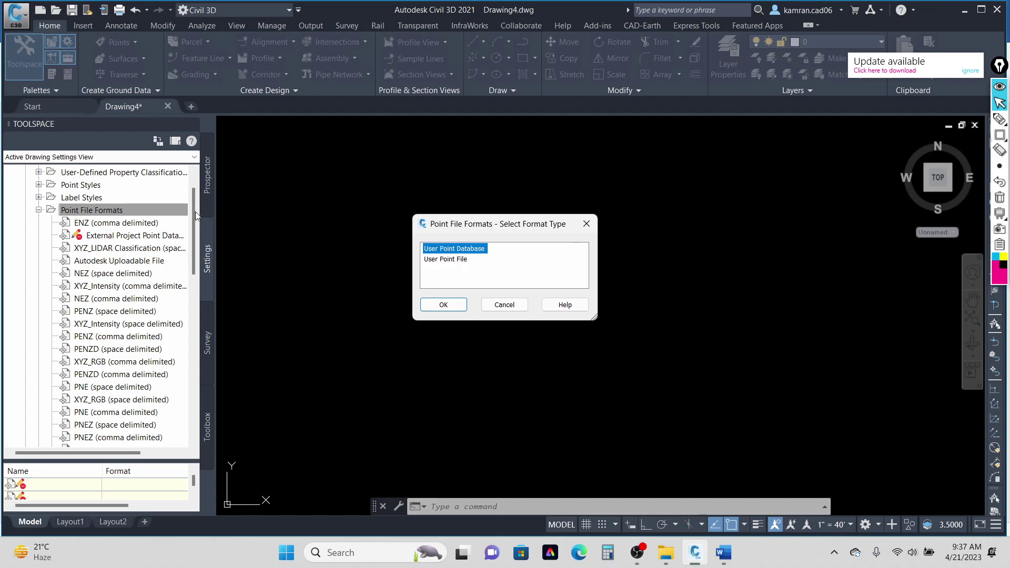
{"action": "left_click_drag", "start_coordinate": [469, 230], "coordinate": [481, 180]}
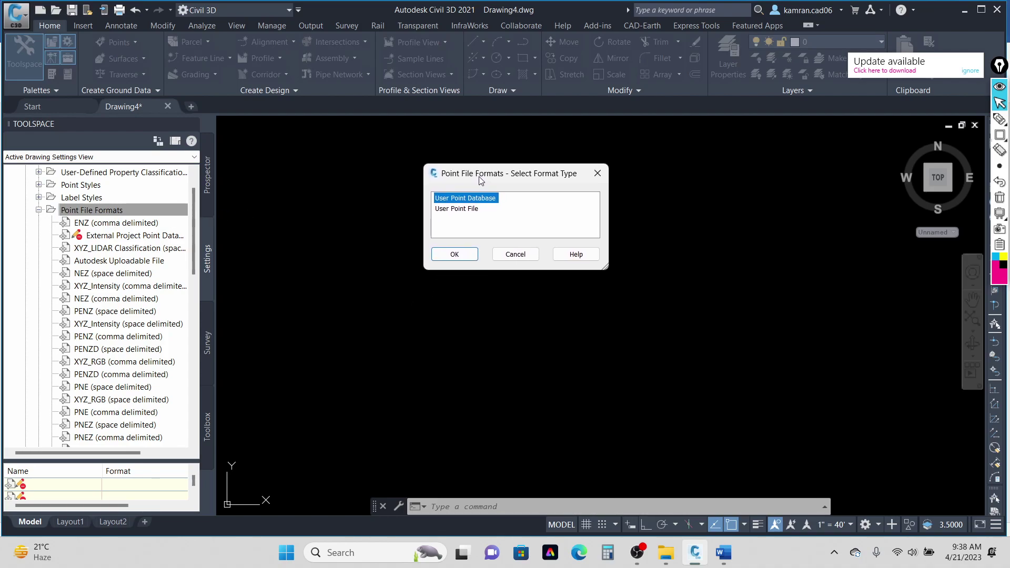
{"action": "left_click", "coordinate": [465, 210]}
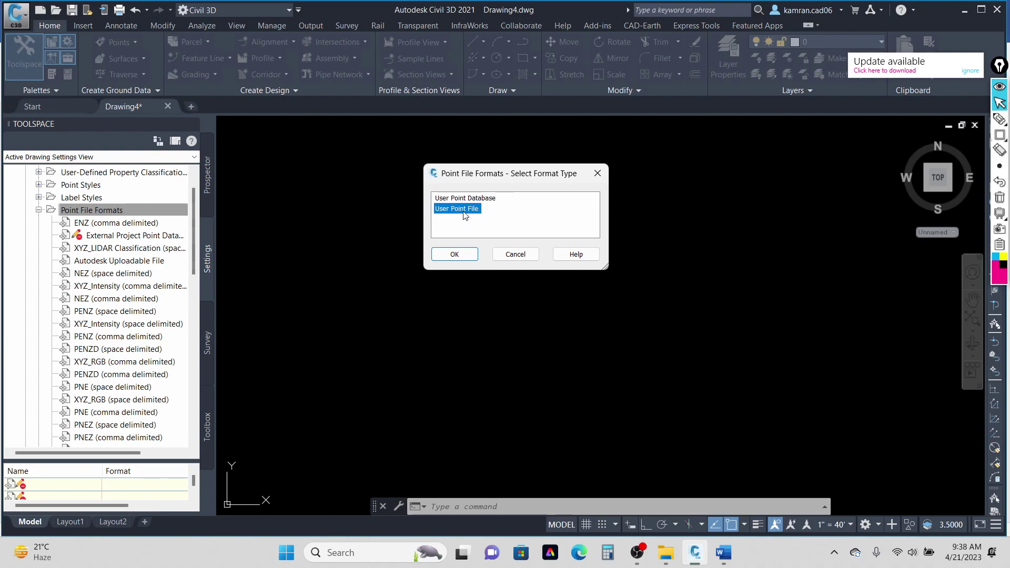
{"action": "left_click", "coordinate": [454, 254]}
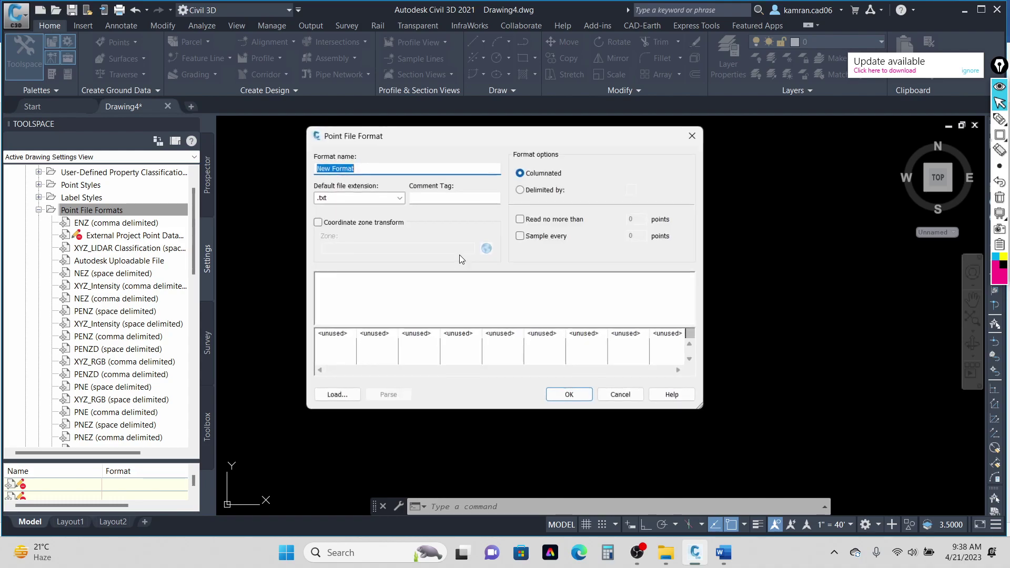
Name the new point file format PN-LAT-LONG-ELV
{"action": "left_click_drag", "start_coordinate": [420, 142], "coordinate": [468, 128]}
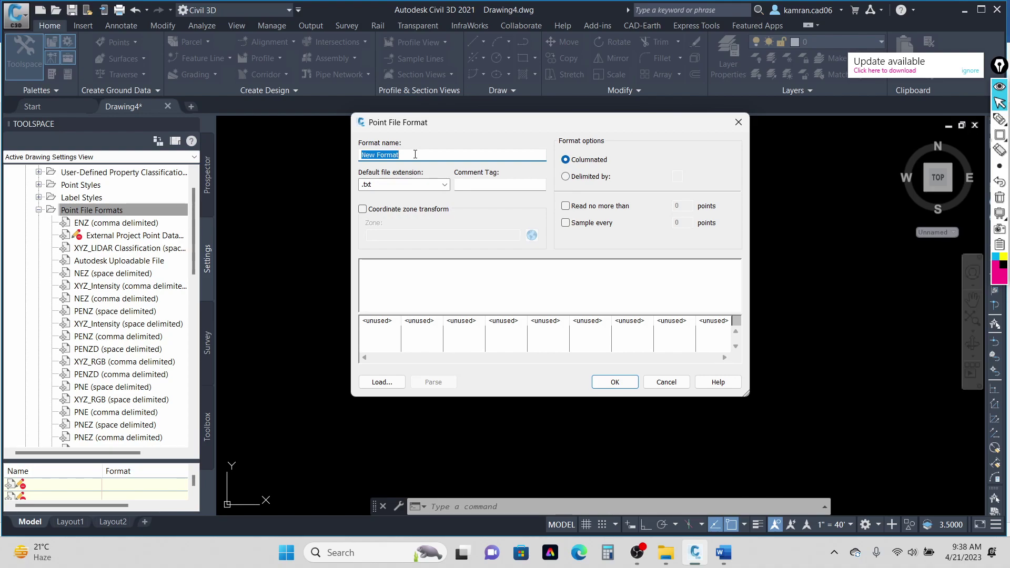
{"action": "type", "text": "L"}
{"action": "key", "text": "BackSpace"}
{"action": "key", "text": "BackSpace"}
{"action": "key", "text": "BackSpace"}
{"action": "type", "text": "PN-LAT-LONG-ELV"}
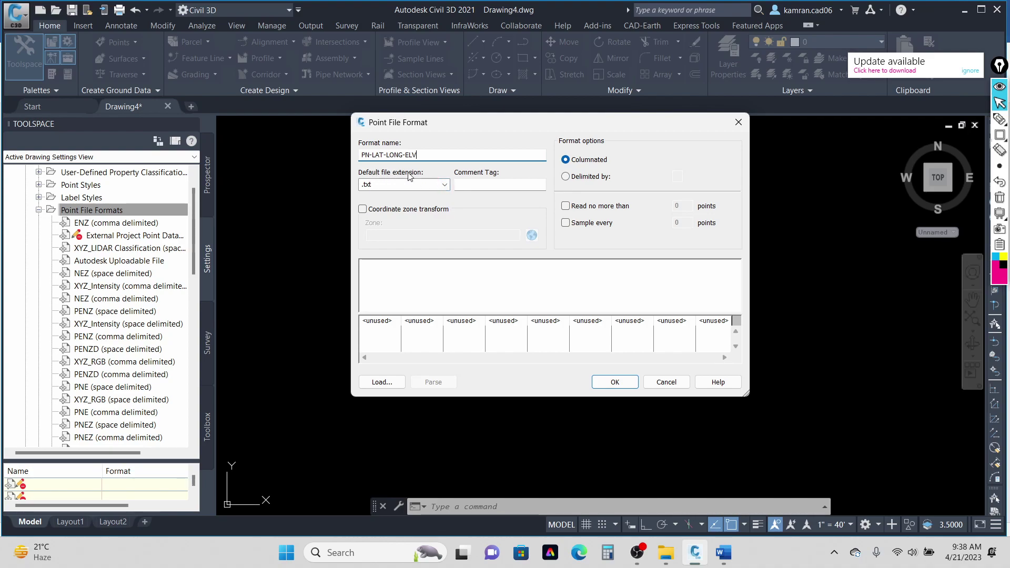
Set the format's default file extension to .csv and make it delimited by a comma
{"action": "left_click", "coordinate": [445, 184]}
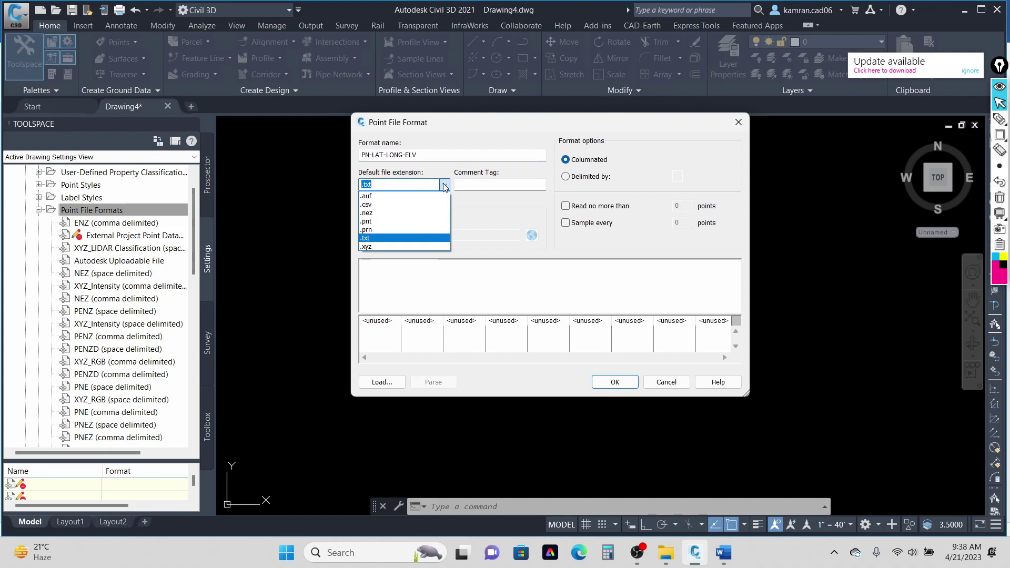
{"action": "left_click", "coordinate": [402, 205]}
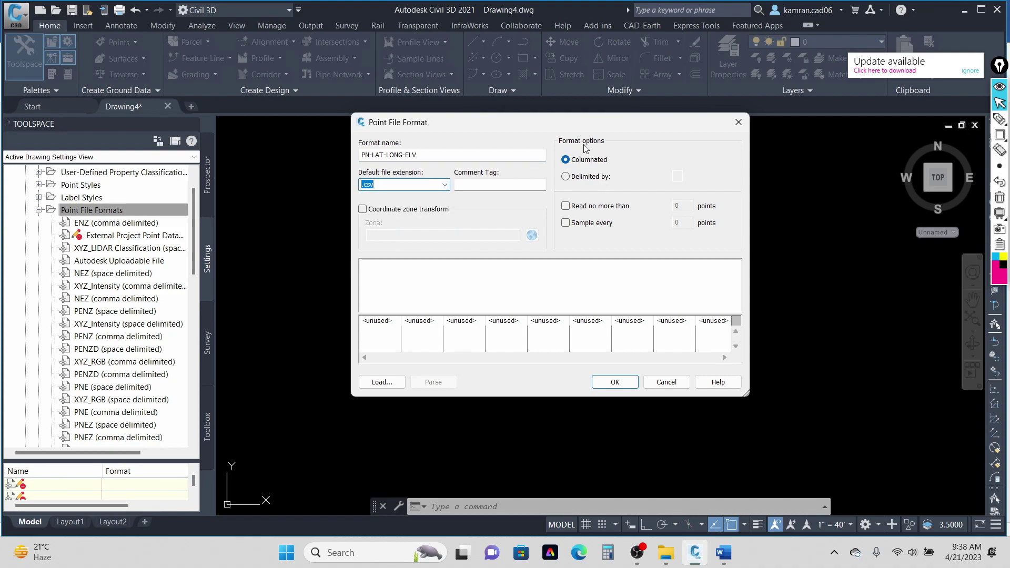
{"action": "left_click", "coordinate": [567, 177]}
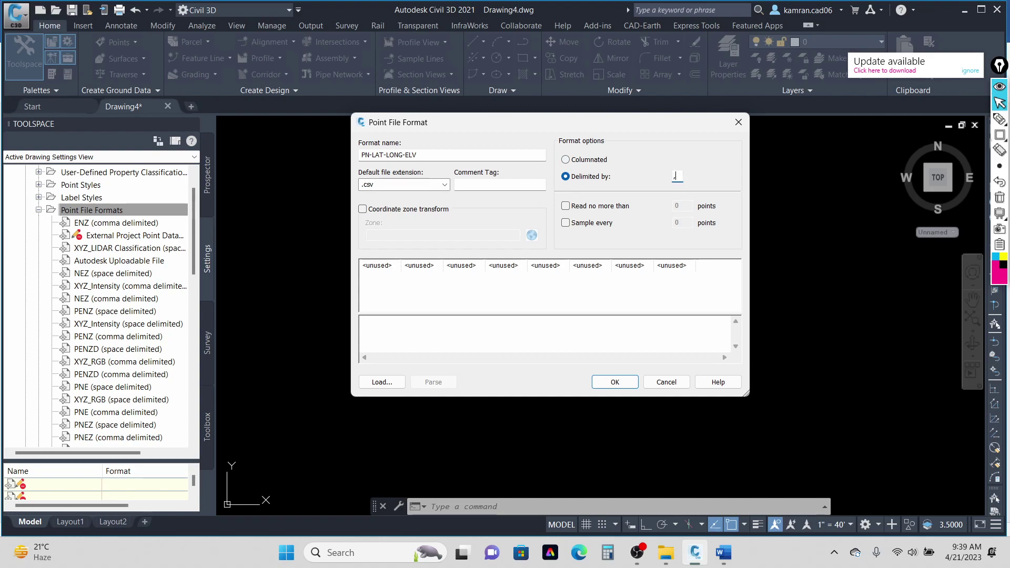
{"action": "type", "text": ","}
Define the format's first column as Point Number with the invalid indicator -0000
{"action": "left_click", "coordinate": [387, 268]}
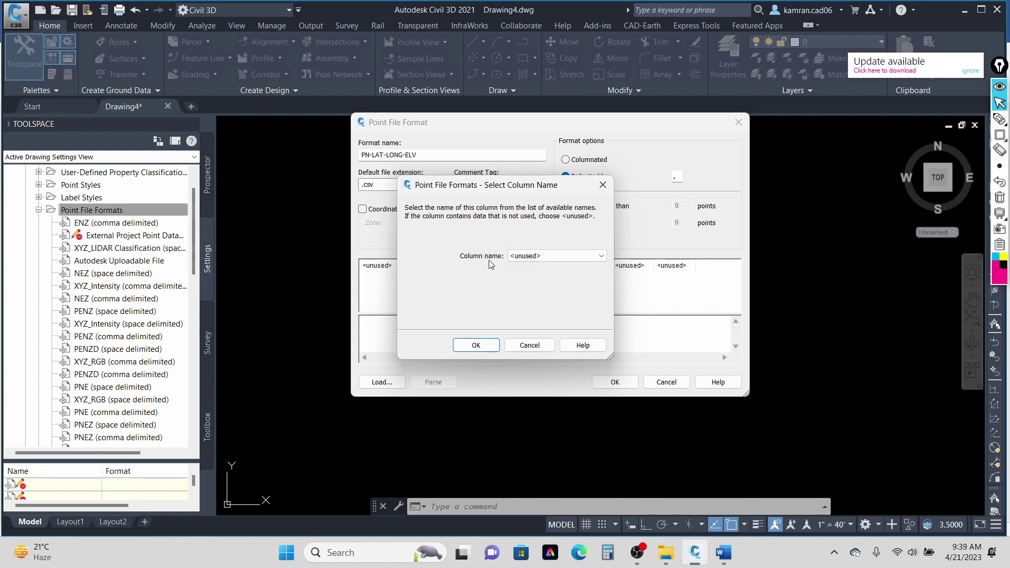
{"action": "left_click", "coordinate": [531, 257]}
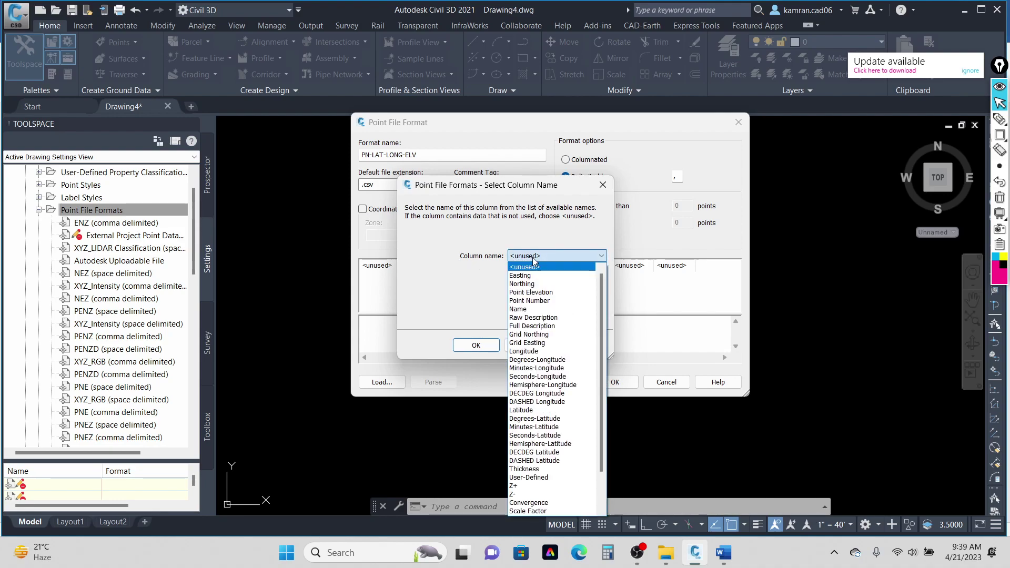
{"action": "left_click", "coordinate": [539, 301]}
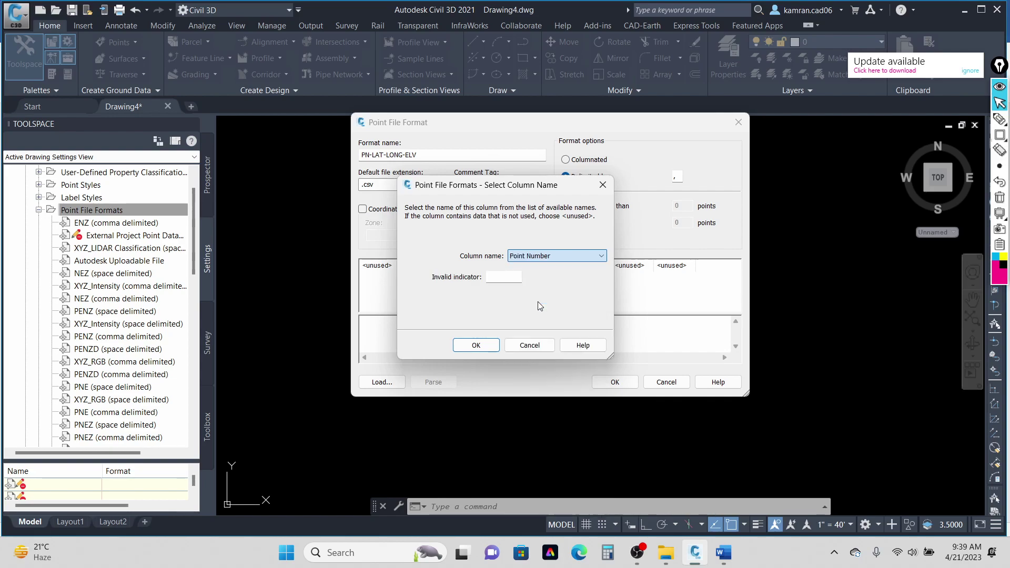
{"action": "left_click", "coordinate": [500, 281]}
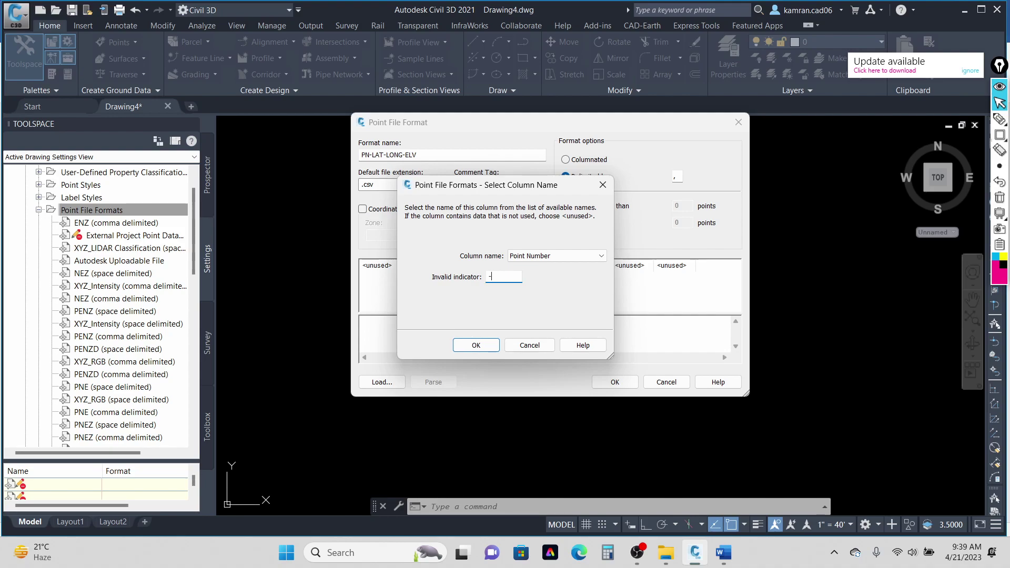
{"action": "type", "text": "-0000"}
{"action": "left_click", "coordinate": [475, 346]}
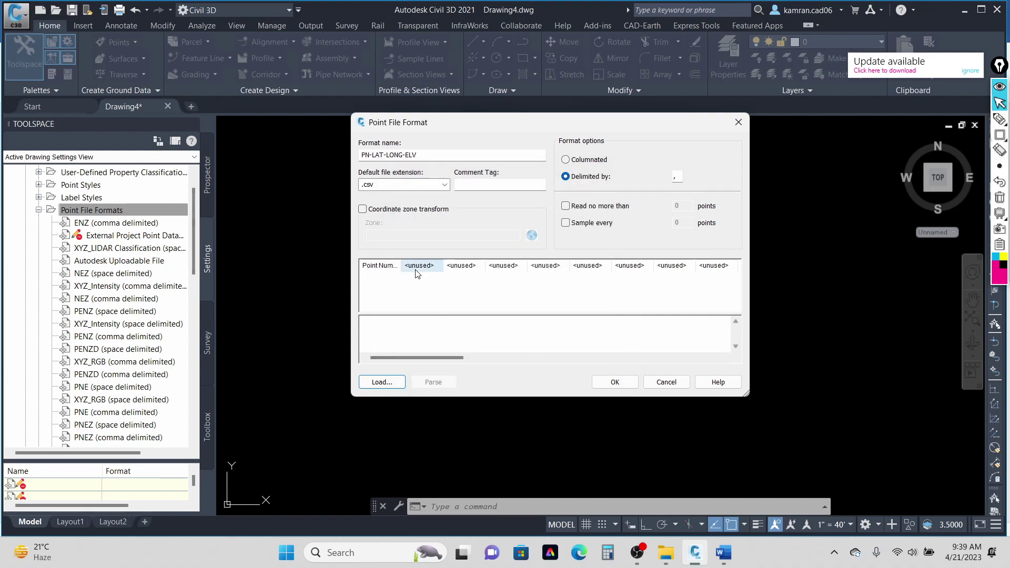
Define the second column as DECDEG Latitude with the invalid indicator -0000 and precision 8
{"action": "left_click", "coordinate": [417, 266]}
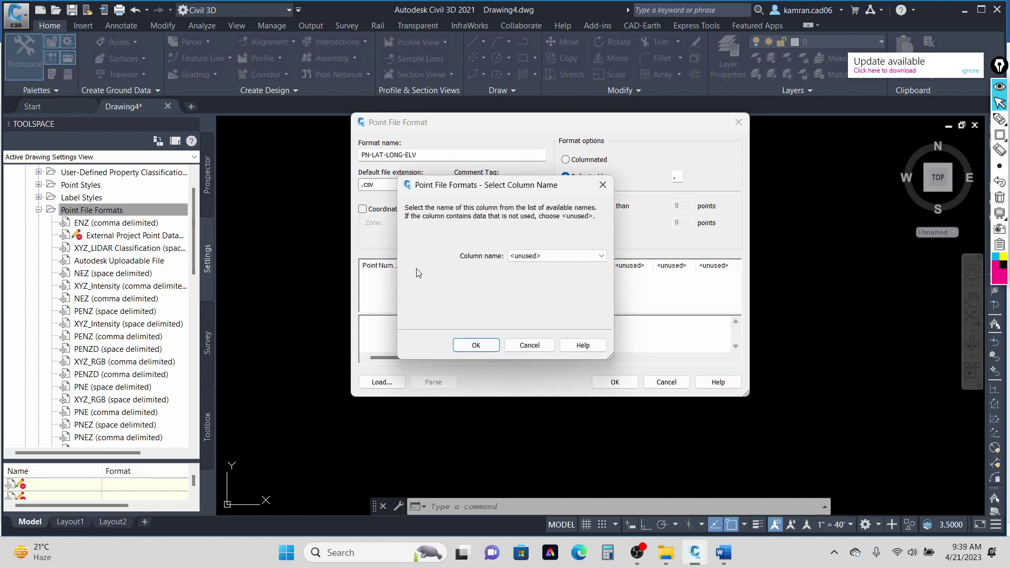
{"action": "left_click", "coordinate": [544, 256]}
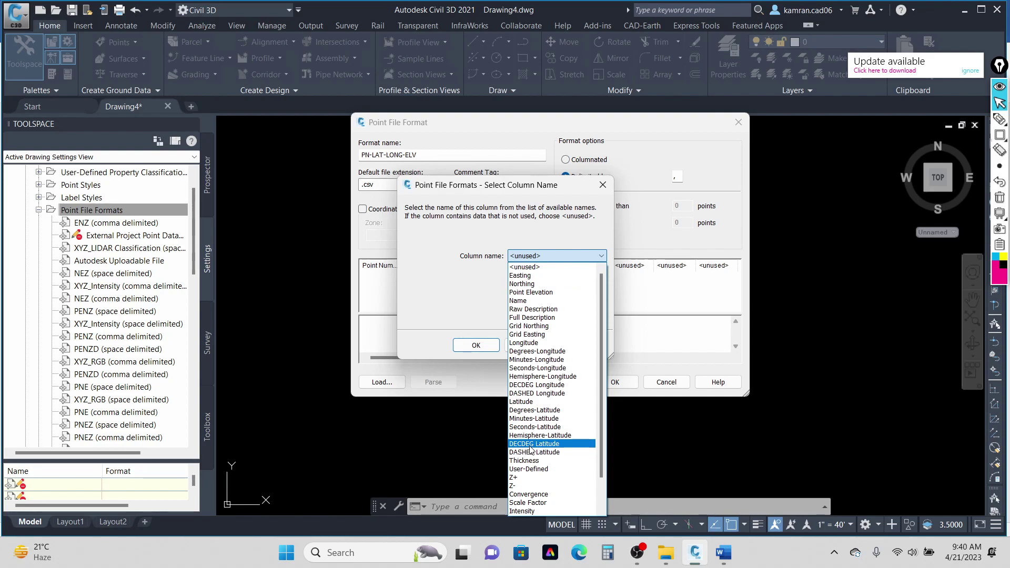
{"action": "left_click", "coordinate": [533, 444]}
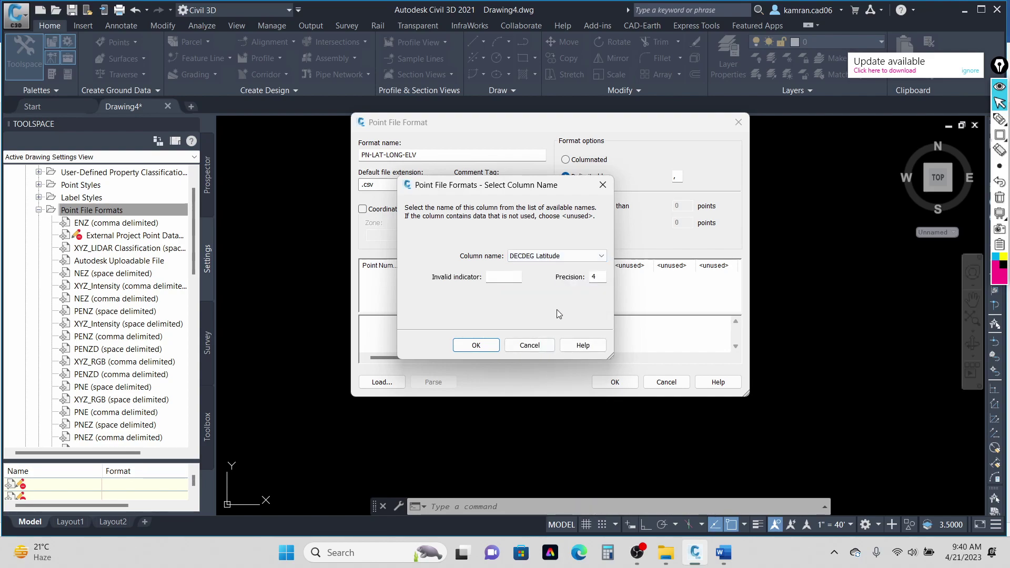
{"action": "left_click", "coordinate": [506, 279]}
{"action": "type", "text": "-0000"}
{"action": "key", "text": "Tab"}
{"action": "type", "text": ".1"}
{"action": "left_click", "coordinate": [510, 277]}
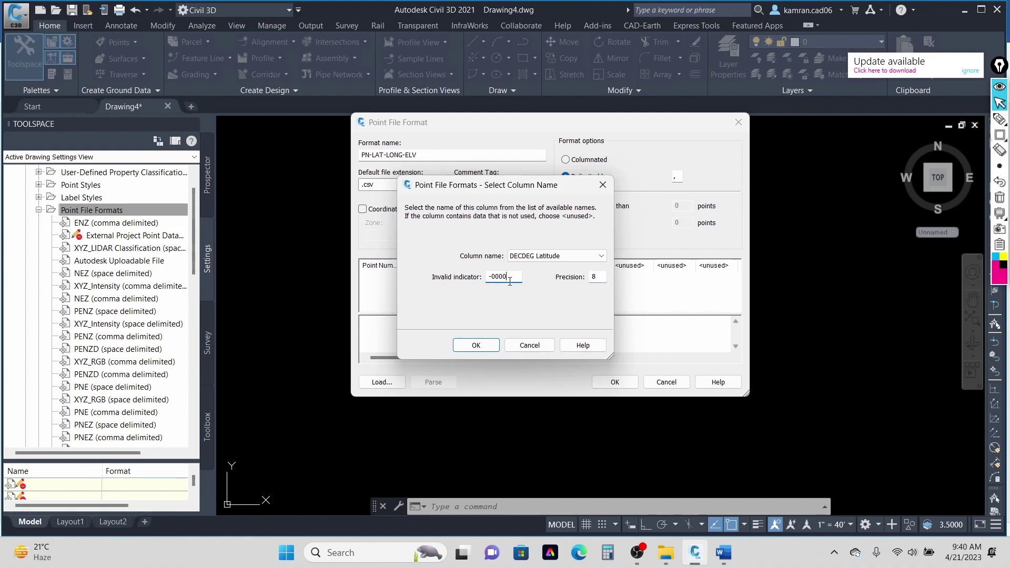
{"action": "left_click", "coordinate": [475, 345]}
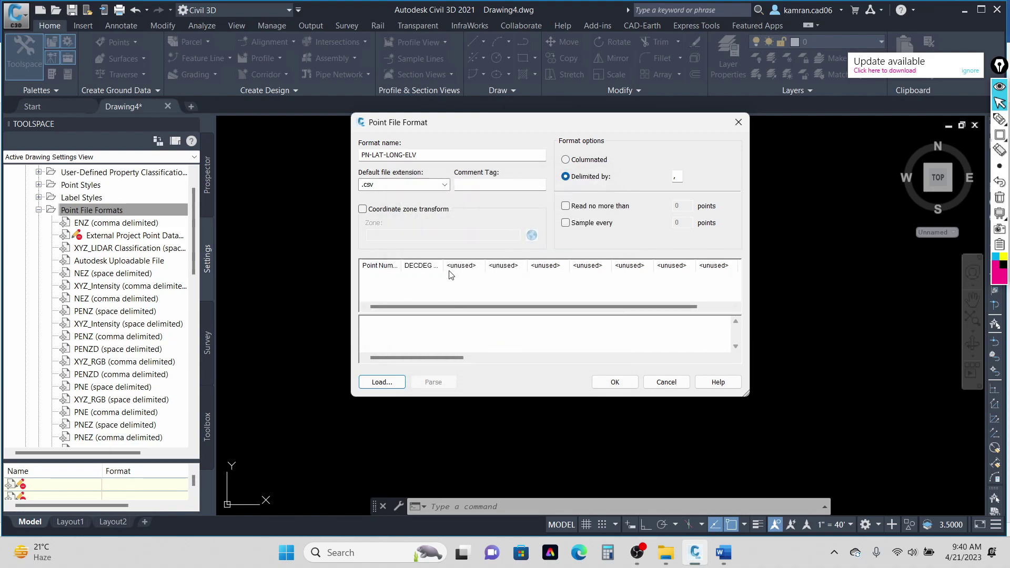
Define the third column as DECDEG Longitude with the invalid indicator -0000 and precision 8
{"action": "left_click", "coordinate": [455, 266]}
{"action": "left_click", "coordinate": [586, 260]}
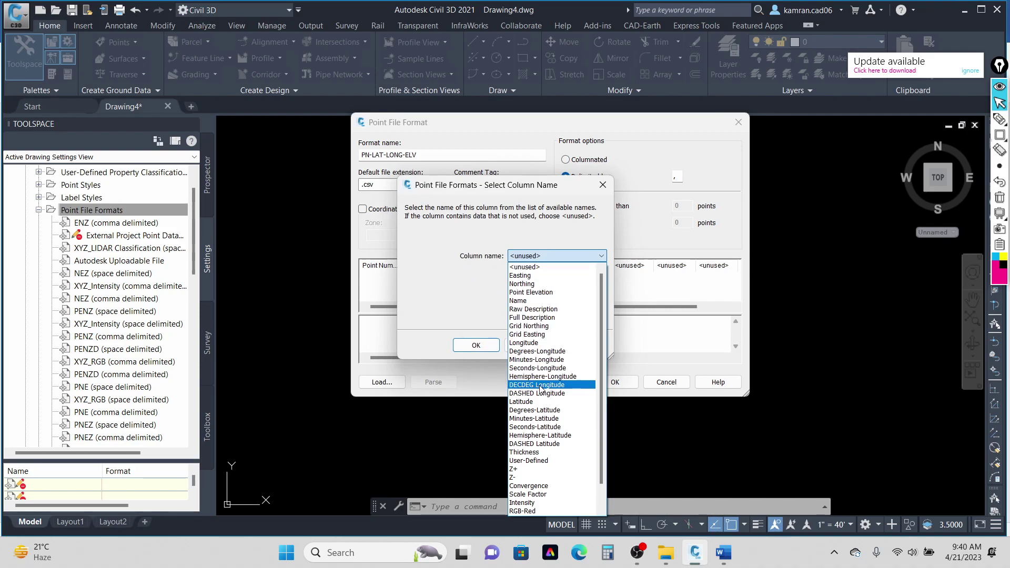
{"action": "left_click", "coordinate": [540, 385]}
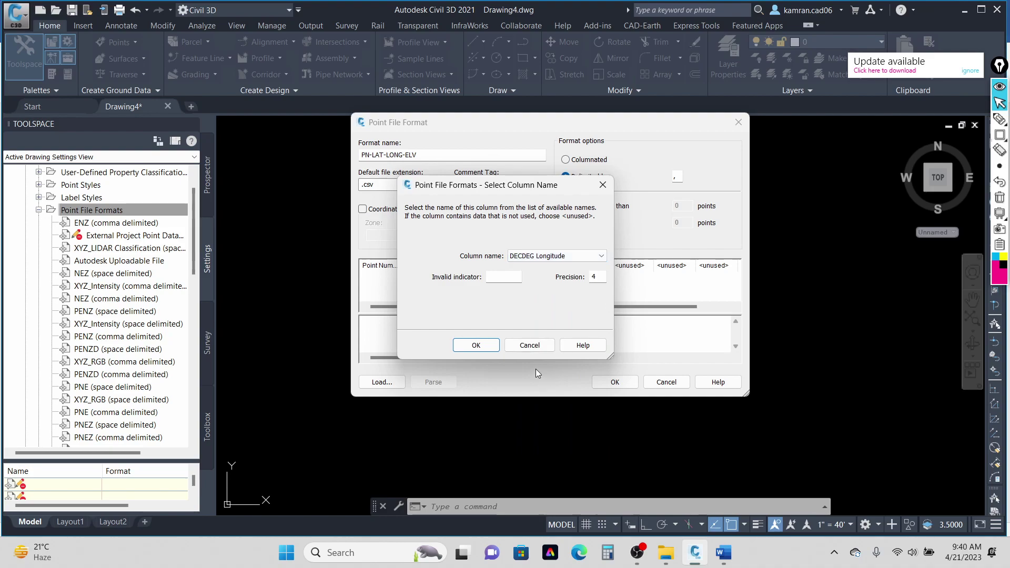
{"action": "left_click_drag", "start_coordinate": [599, 277], "coordinate": [565, 277]}
{"action": "type", "text": "8"}
{"action": "left_click", "coordinate": [510, 277]}
{"action": "type", "text": "-0000"}
{"action": "left_click", "coordinate": [475, 345]}
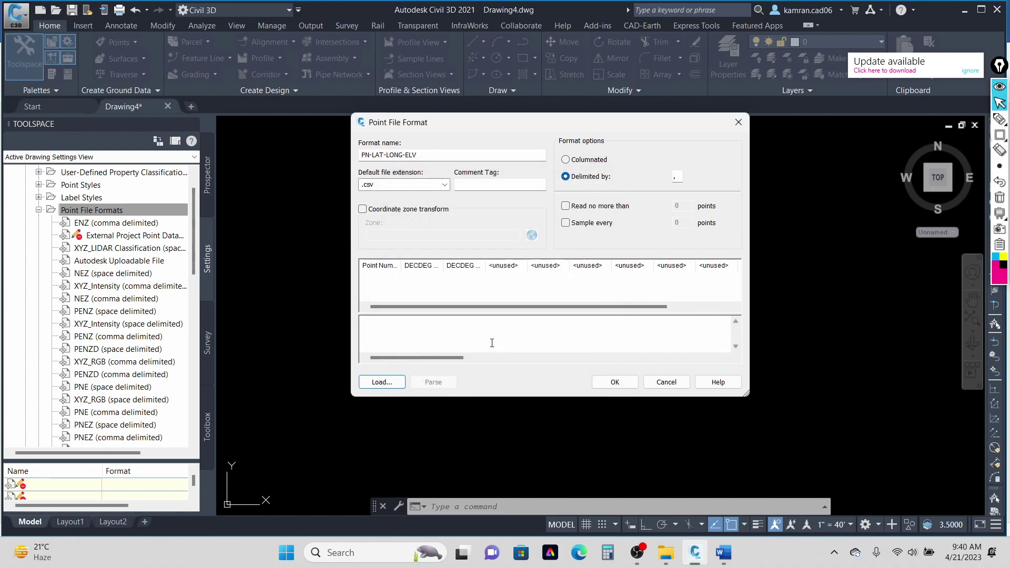
Define the fourth column as Point Elevation with the invalid indicator -0000
{"action": "left_click", "coordinate": [500, 267]}
{"action": "left_click", "coordinate": [532, 256]}
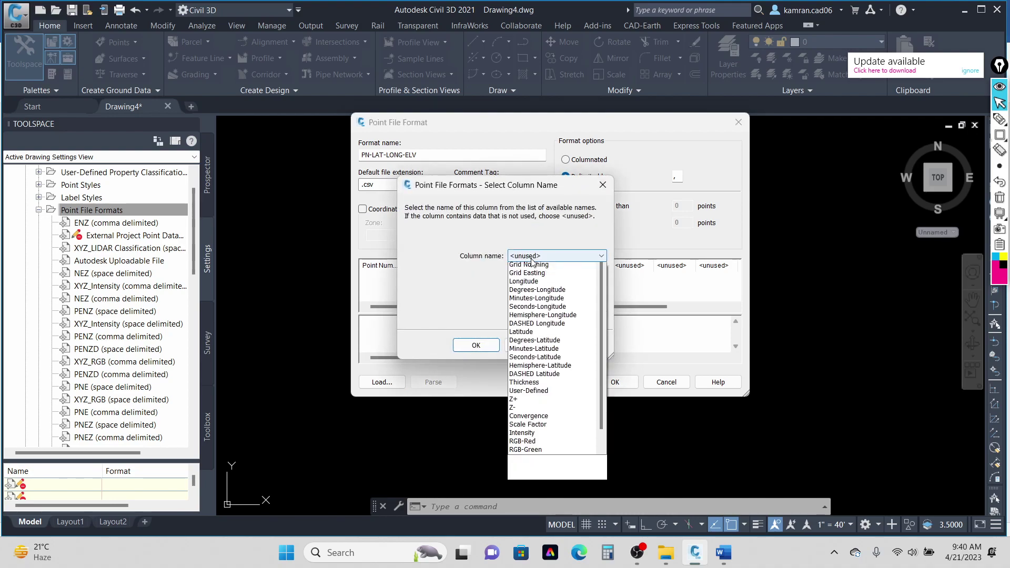
{"action": "left_click", "coordinate": [541, 290]}
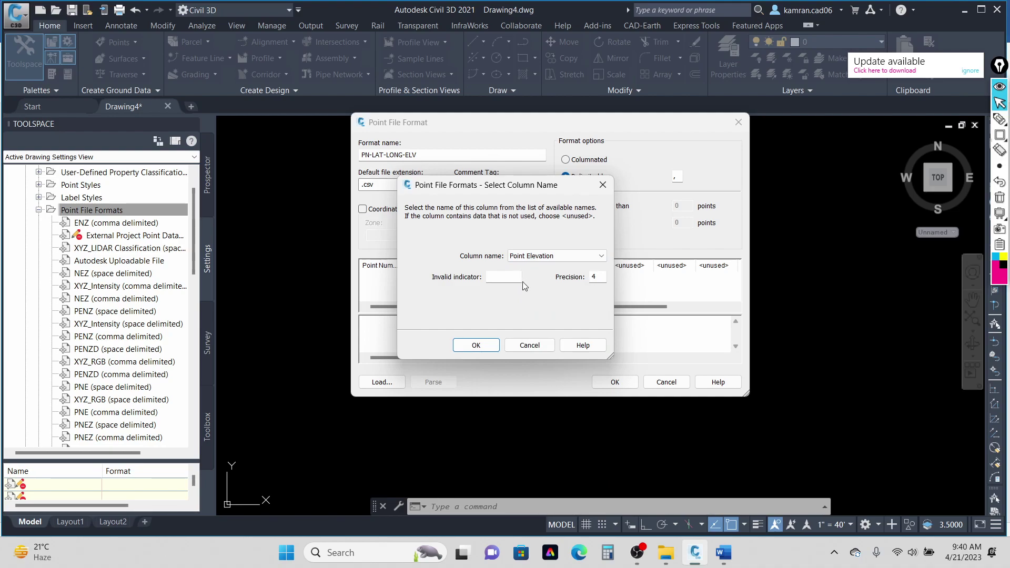
{"action": "left_click", "coordinate": [507, 276]}
{"action": "type", "text": "-0000"}
{"action": "left_click", "coordinate": [478, 345]}
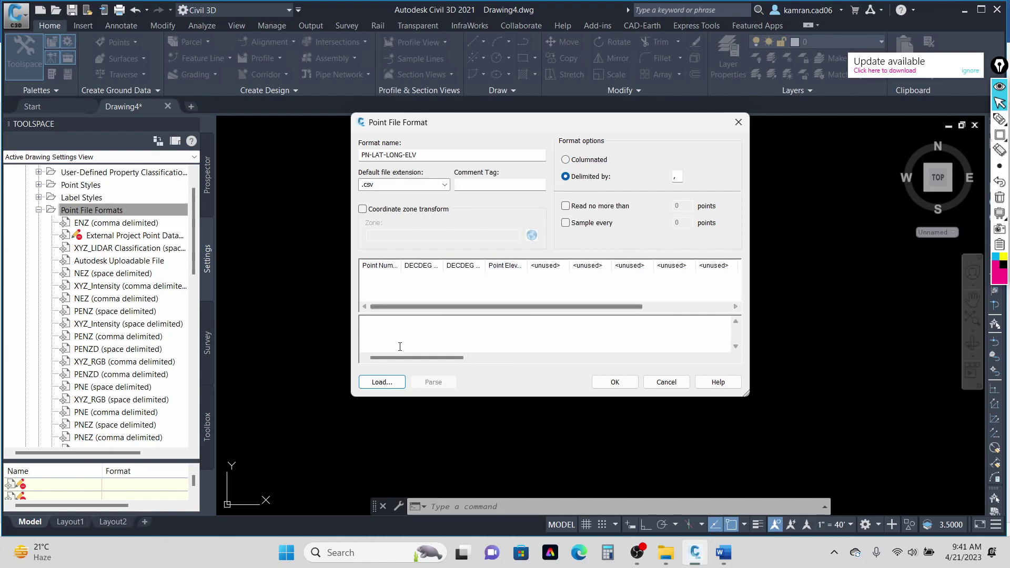
Test the format by loading and parsing the PARK .csv file, and save the format
{"action": "left_click", "coordinate": [392, 383]}
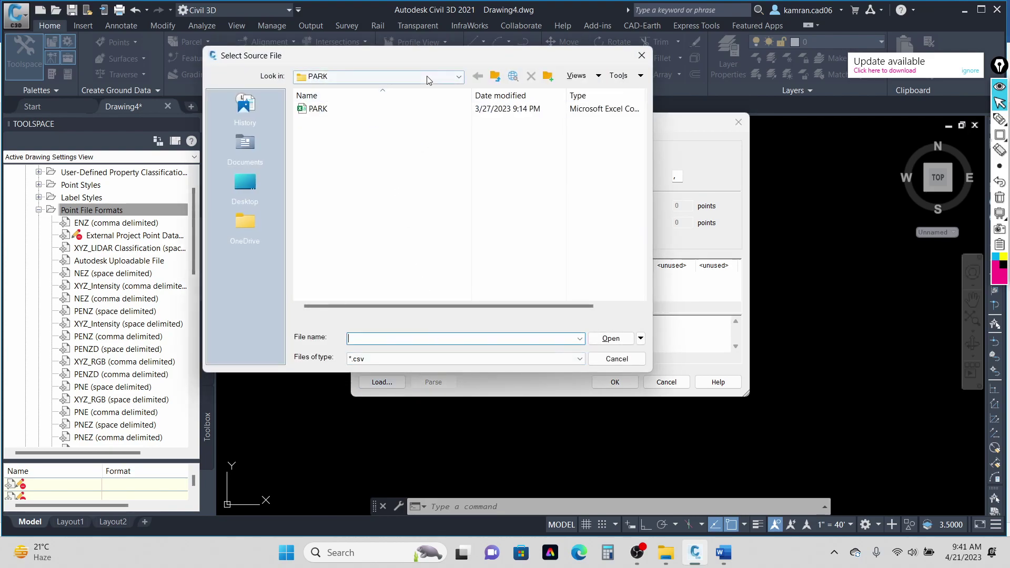
{"action": "left_click", "coordinate": [318, 110]}
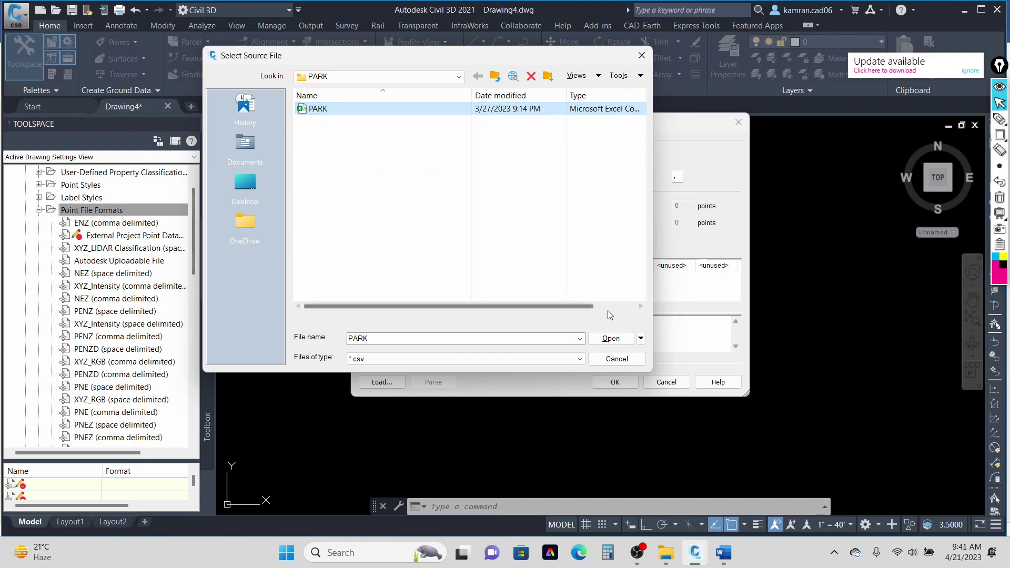
{"action": "left_click", "coordinate": [610, 338]}
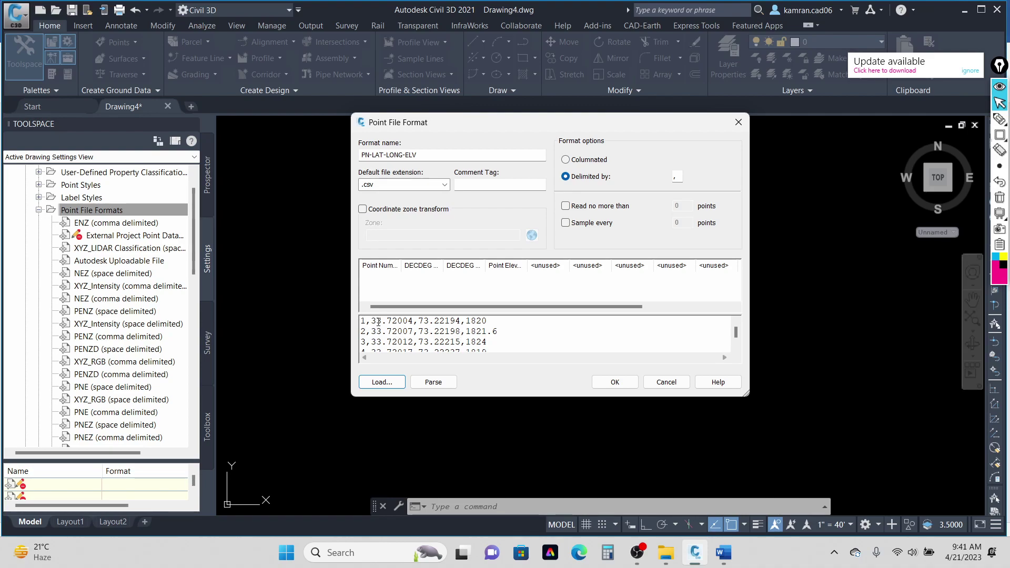
{"action": "left_click_drag", "start_coordinate": [374, 321], "coordinate": [501, 322]}
{"action": "left_click", "coordinate": [528, 334]}
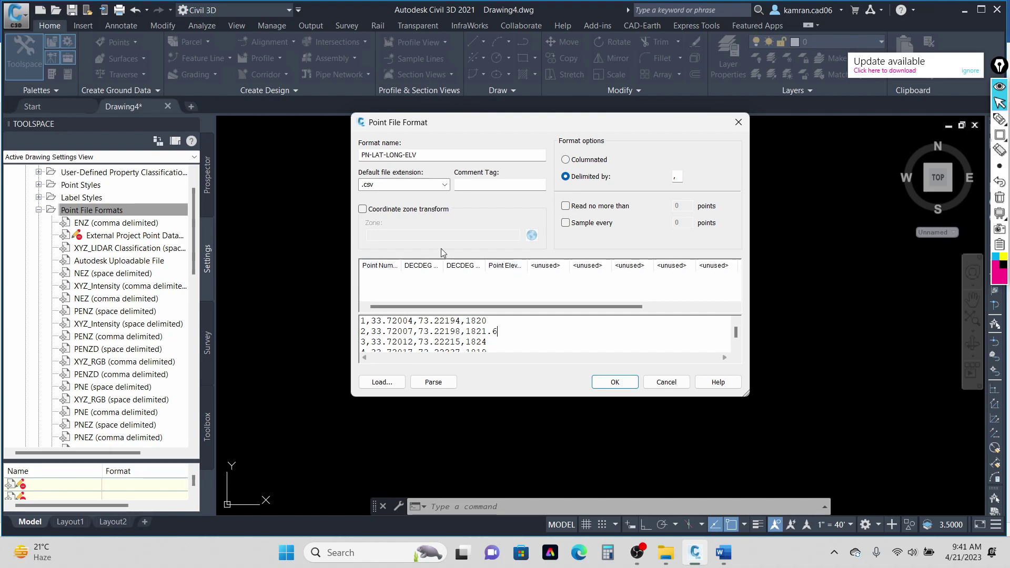
{"action": "left_click", "coordinate": [432, 382]}
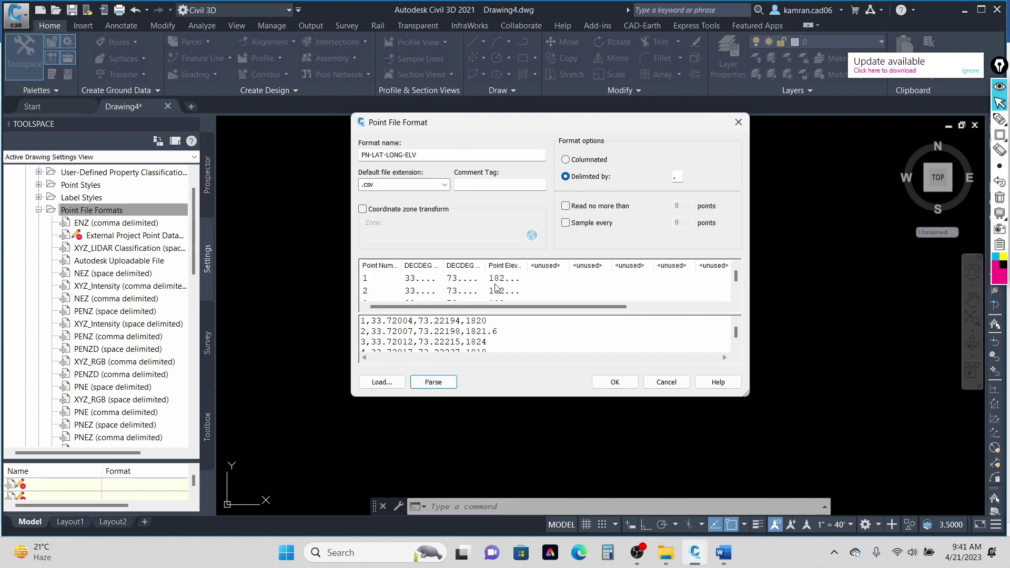
{"action": "left_click", "coordinate": [614, 383]}
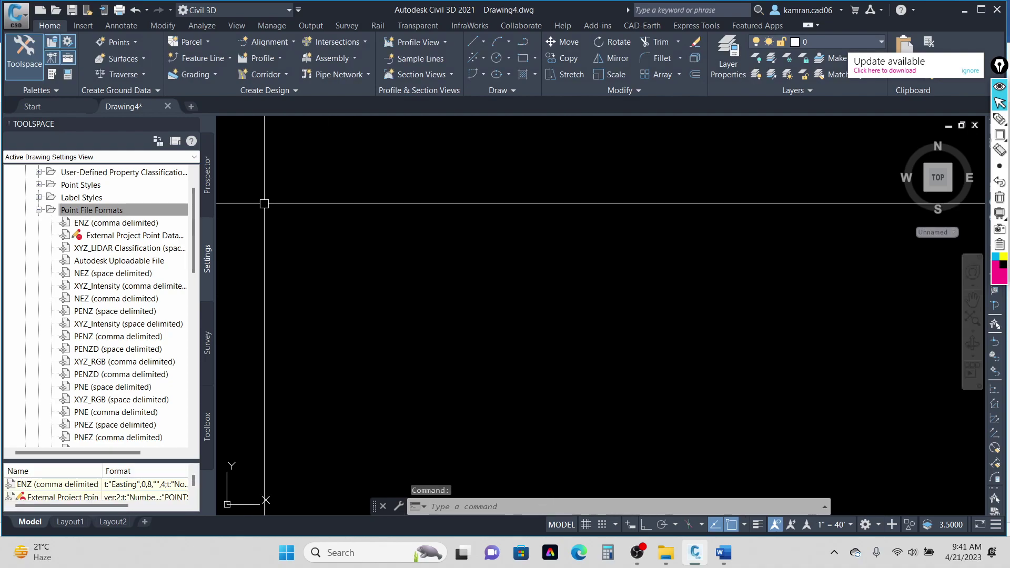
Start a point import from the Point Creation Tools and add the PARK .csv file as its source
{"action": "left_click", "coordinate": [210, 173]}
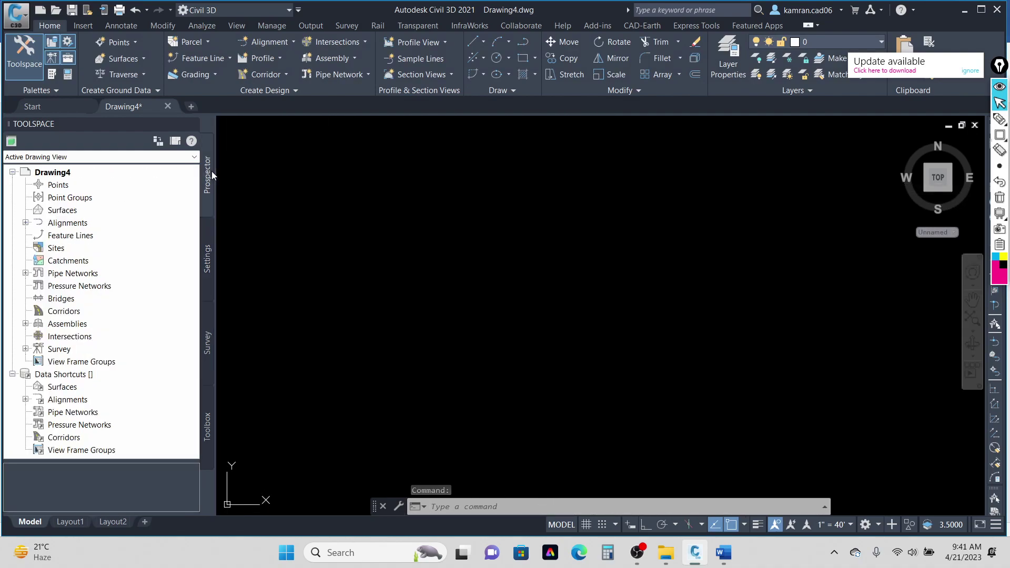
{"action": "left_click", "coordinate": [125, 46]}
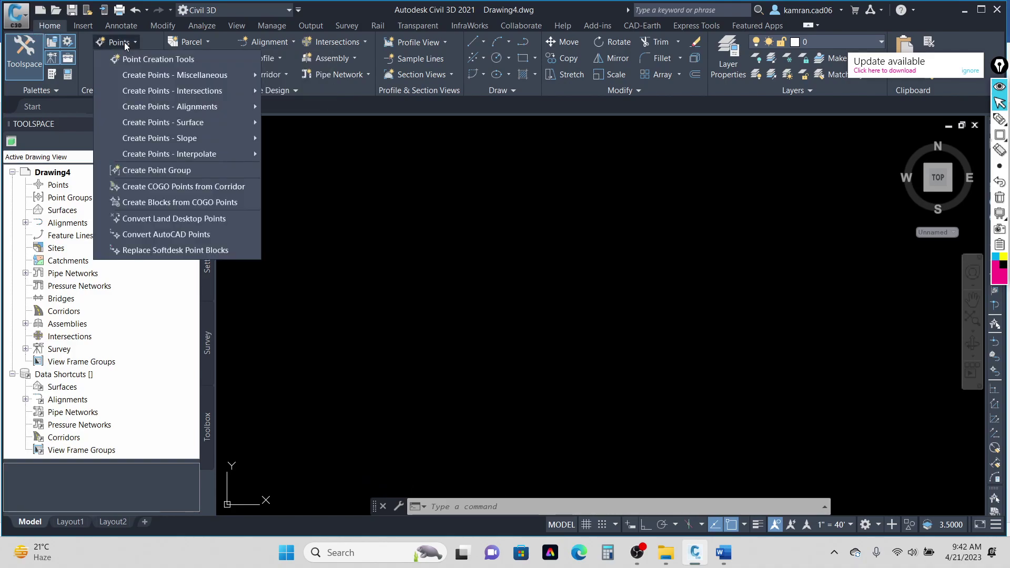
{"action": "left_click", "coordinate": [155, 60]}
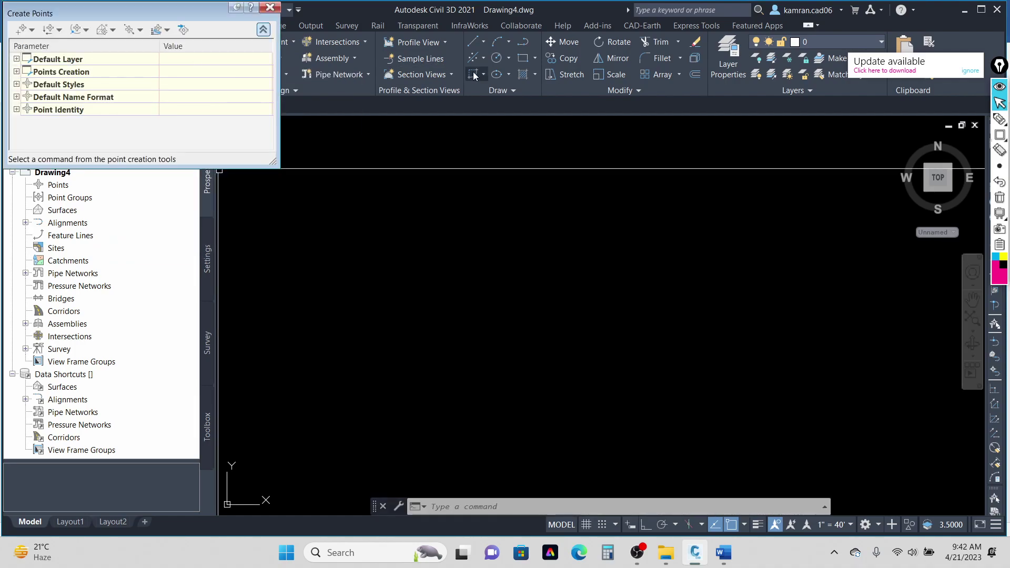
{"action": "left_click_drag", "start_coordinate": [89, 13], "coordinate": [227, 41]}
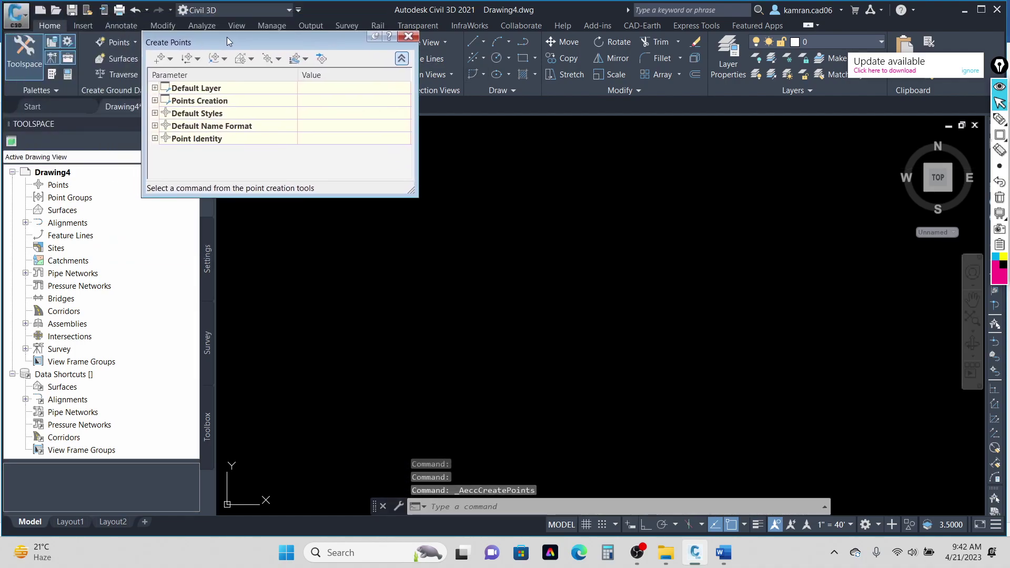
{"action": "left_click", "coordinate": [321, 59]}
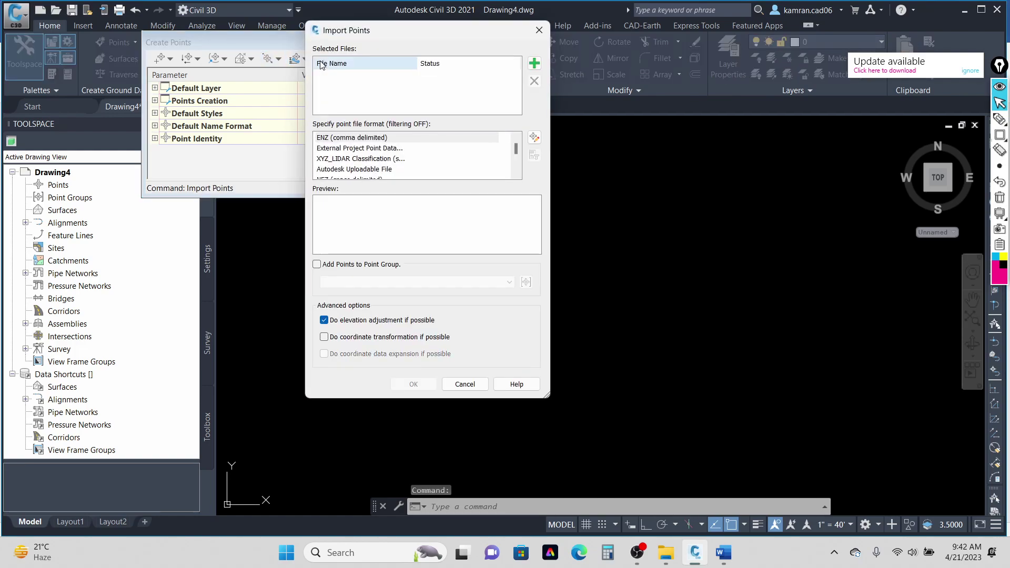
{"action": "left_click", "coordinate": [534, 64]}
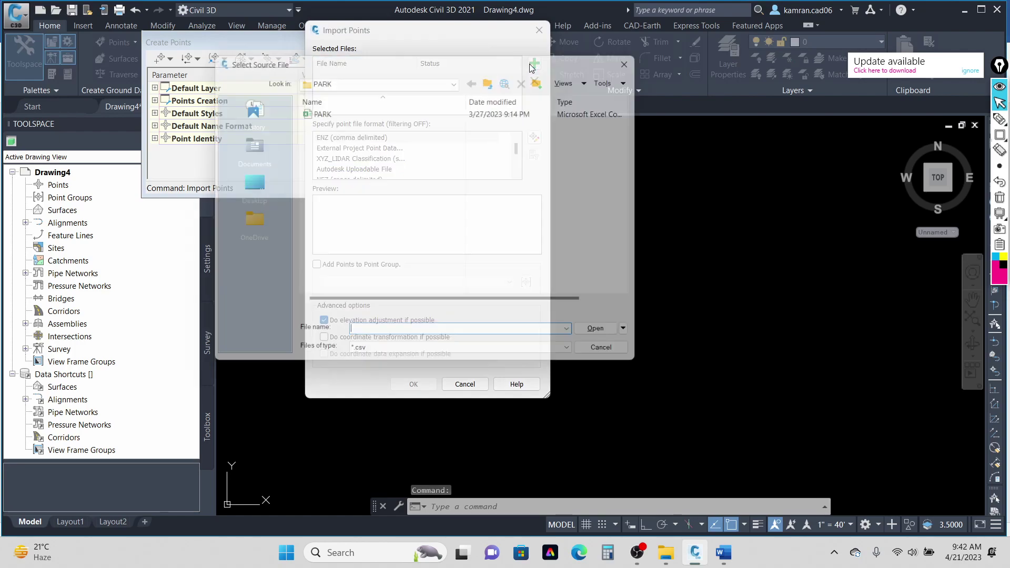
{"action": "left_click", "coordinate": [362, 108]}
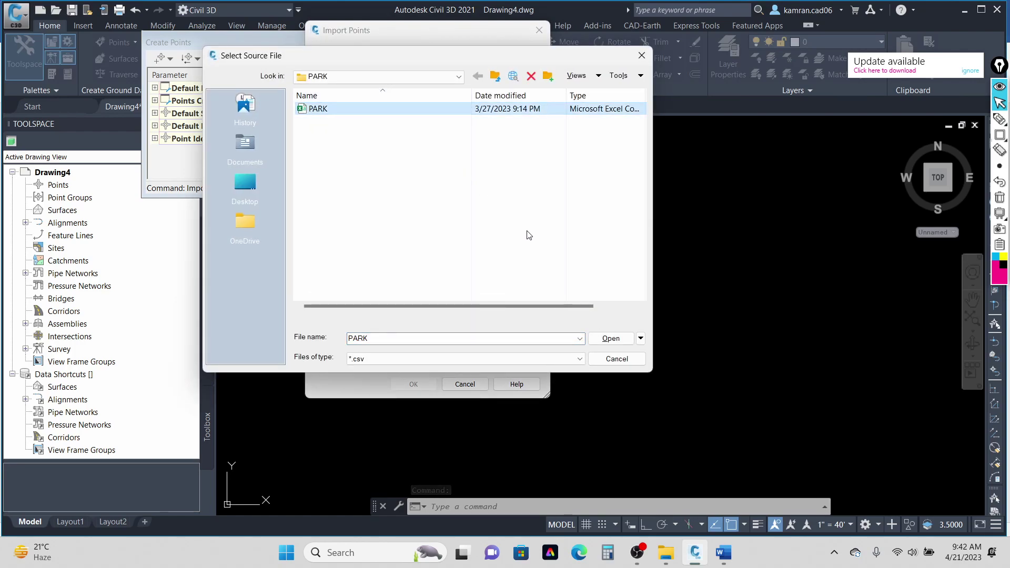
{"action": "left_click", "coordinate": [611, 339]}
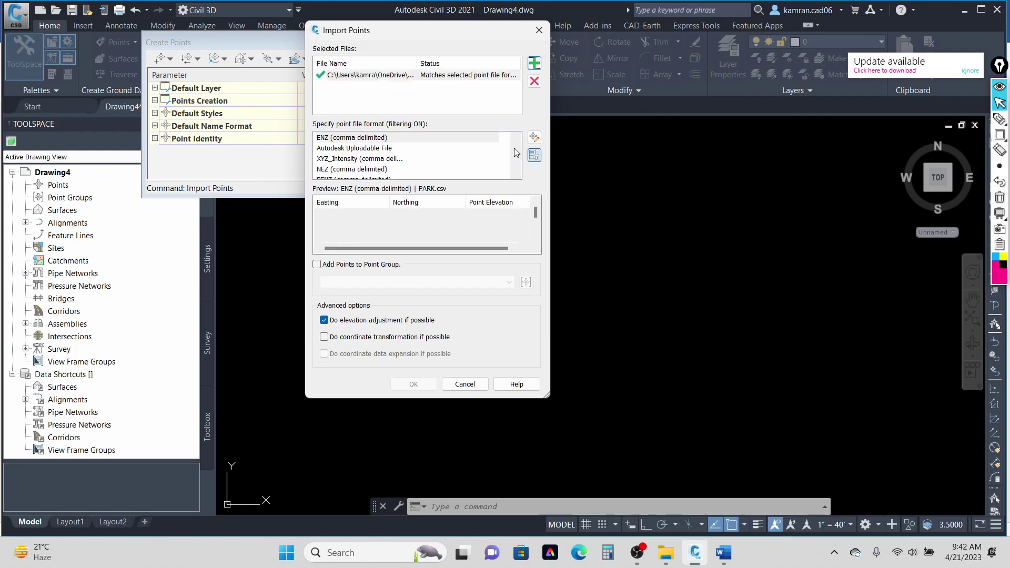
Try to import the PARK points with the PN-LAT-LONG-ELV format, and close the point creation tools
{"action": "left_click_drag", "start_coordinate": [514, 150], "coordinate": [517, 170]}
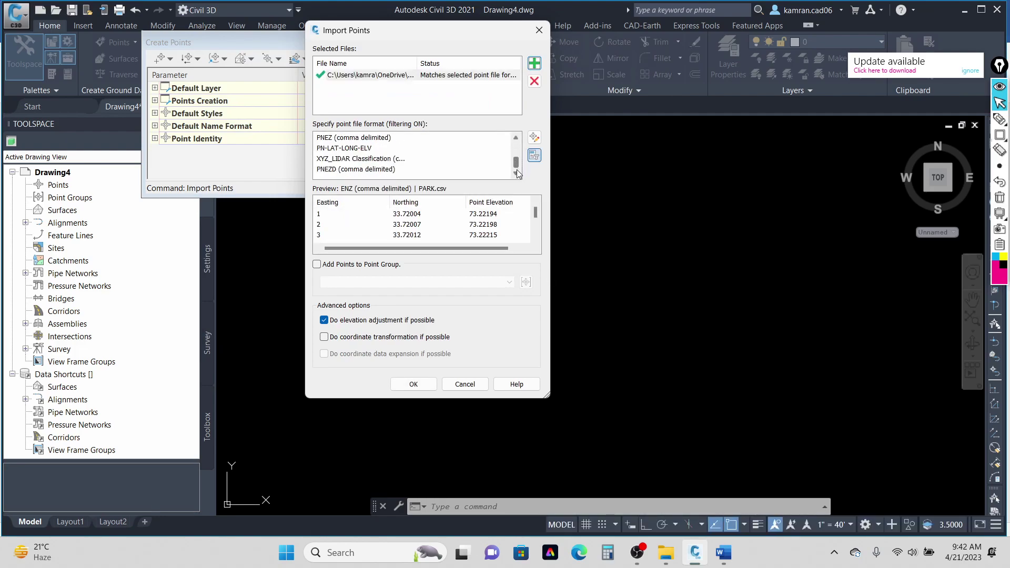
{"action": "left_click", "coordinate": [352, 149]}
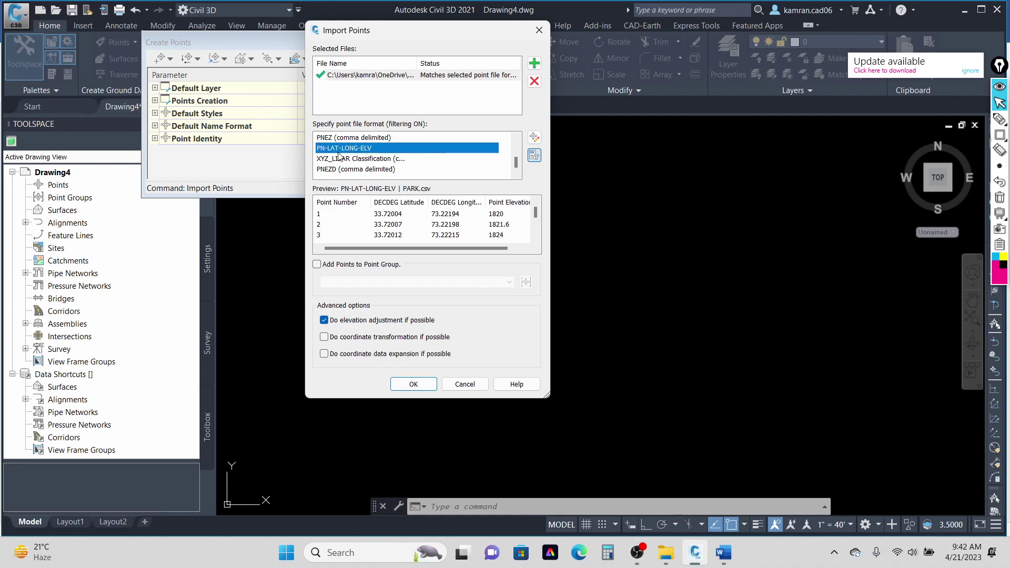
{"action": "left_click", "coordinate": [408, 384]}
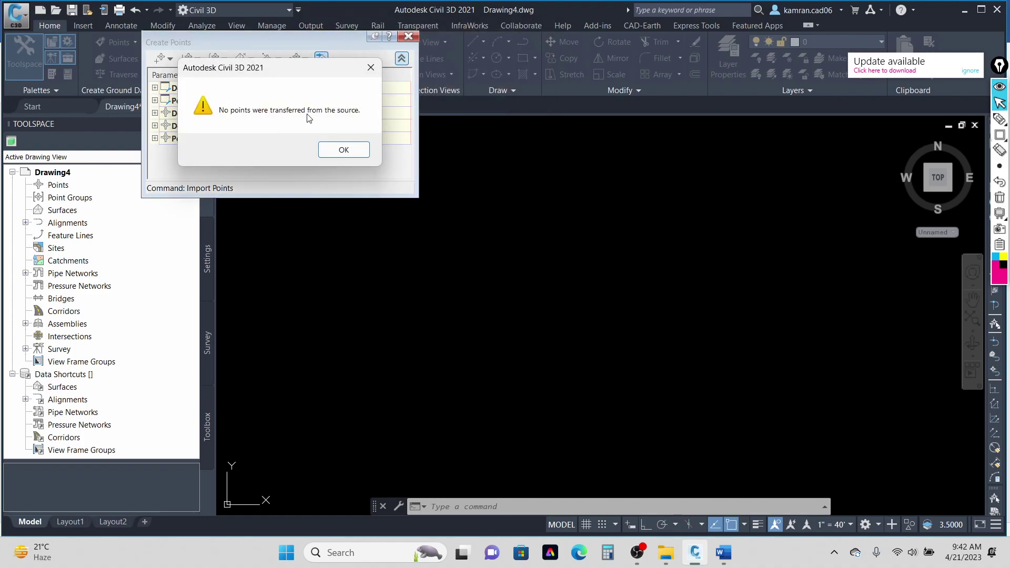
{"action": "left_click", "coordinate": [342, 150]}
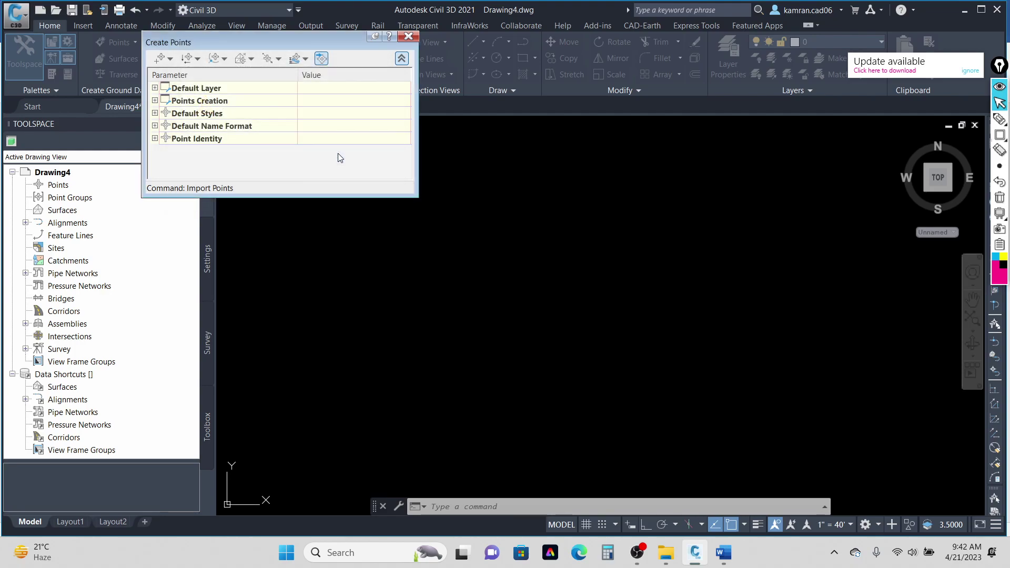
{"action": "left_click", "coordinate": [407, 37]}
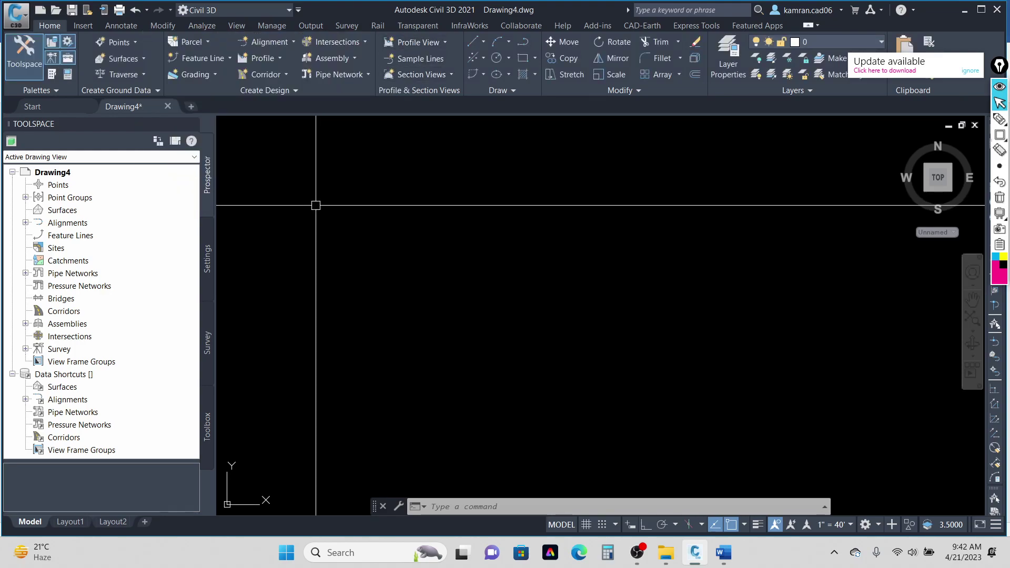
Set the zone category in Drawing4's drawing settings to UTM, WGS84 Datum
{"action": "left_click", "coordinate": [207, 246]}
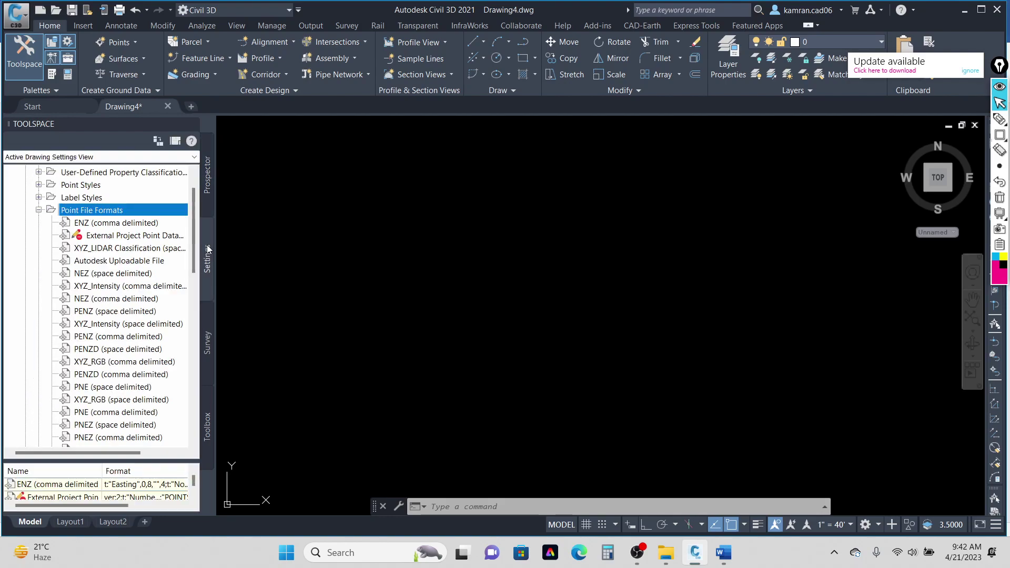
{"action": "scroll", "coordinate": [193, 198], "scroll_direction": "up", "scroll_amount": 1}
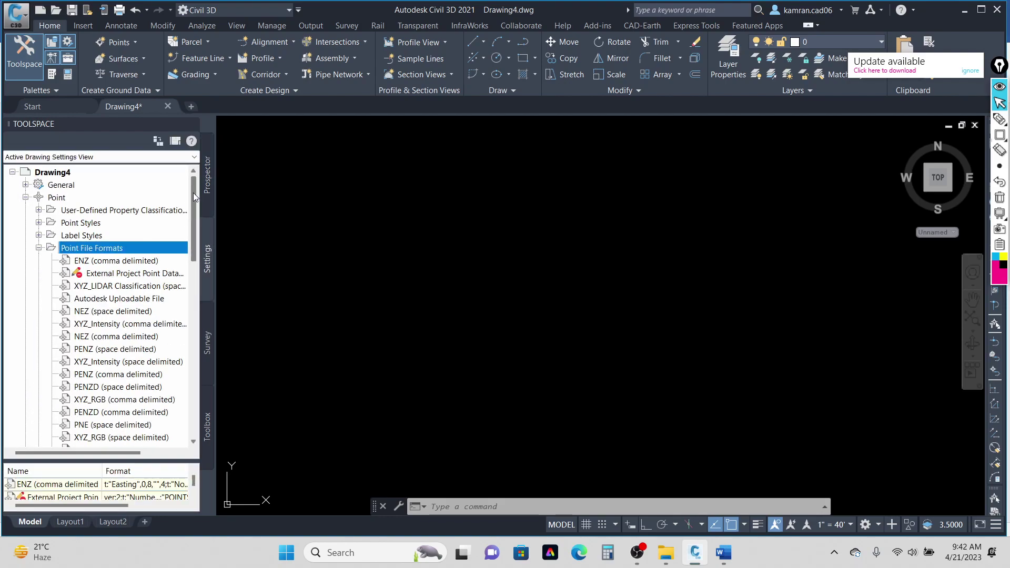
{"action": "left_click", "coordinate": [26, 198]}
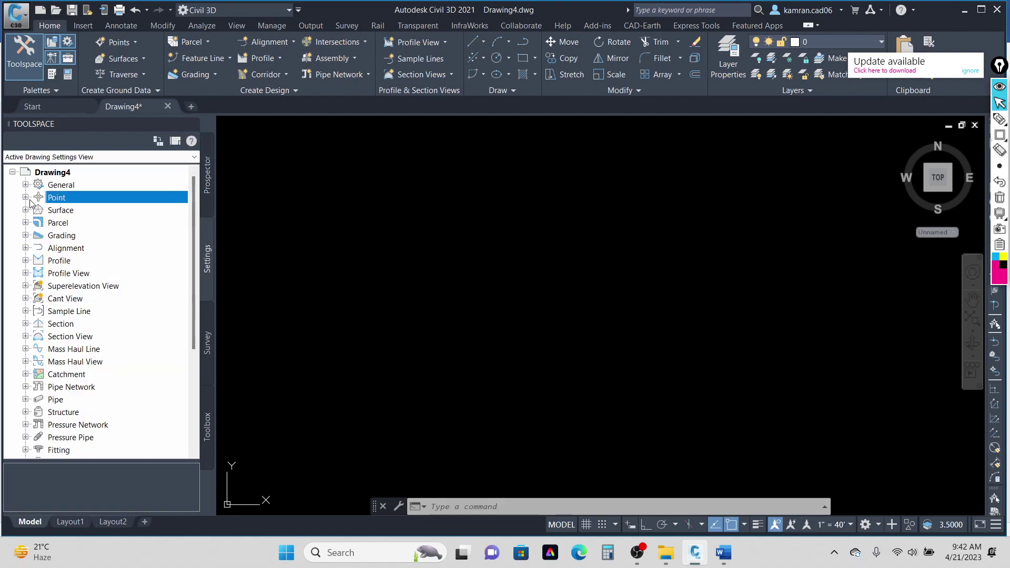
{"action": "left_click", "coordinate": [40, 174]}
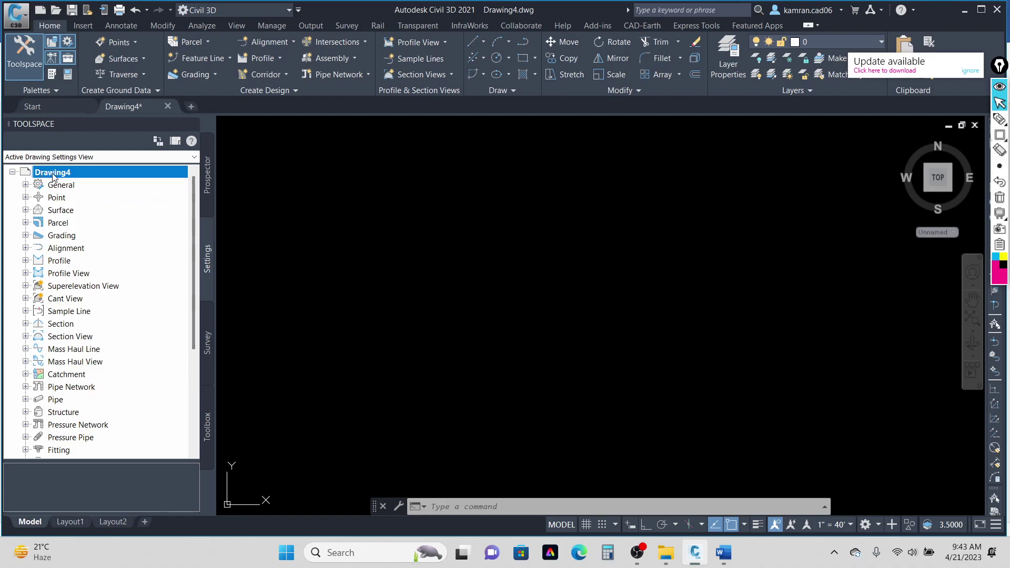
{"action": "right_click", "coordinate": [53, 177]}
{"action": "left_click", "coordinate": [106, 181]}
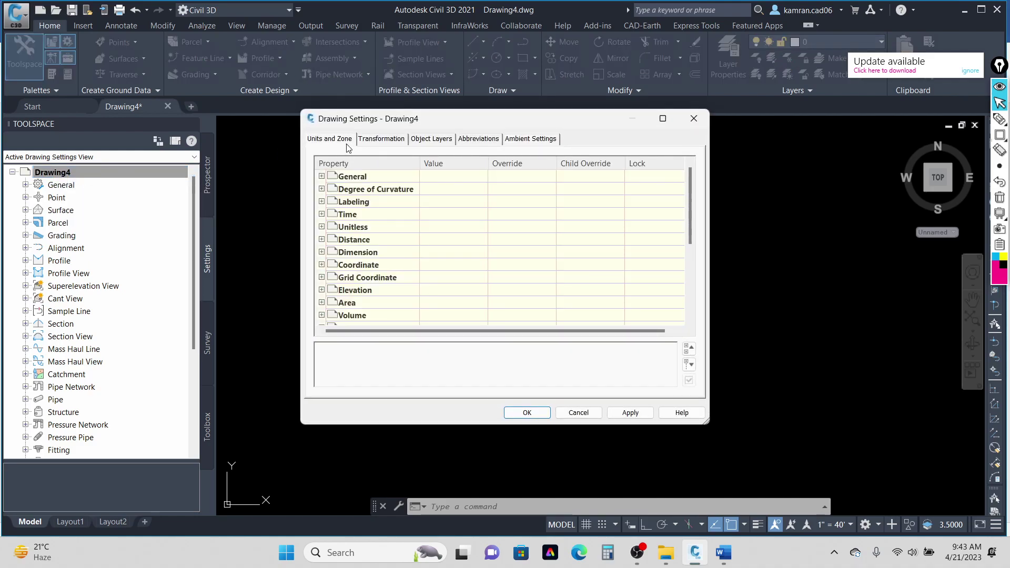
{"action": "left_click", "coordinate": [336, 139]}
{"action": "left_click", "coordinate": [576, 229]}
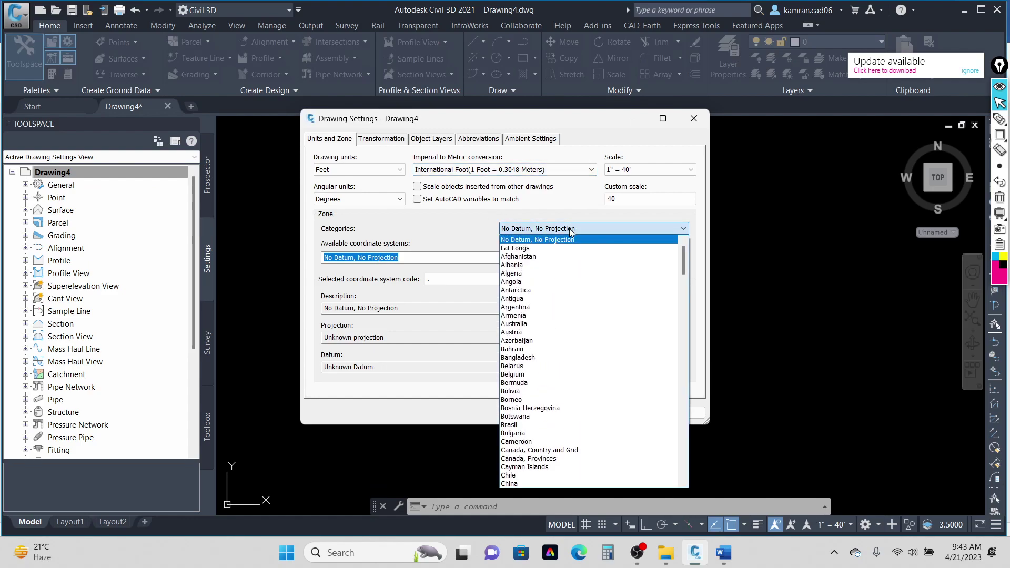
{"action": "key", "text": "w"}
{"action": "scroll", "coordinate": [602, 308], "scroll_direction": "down", "scroll_amount": 3}
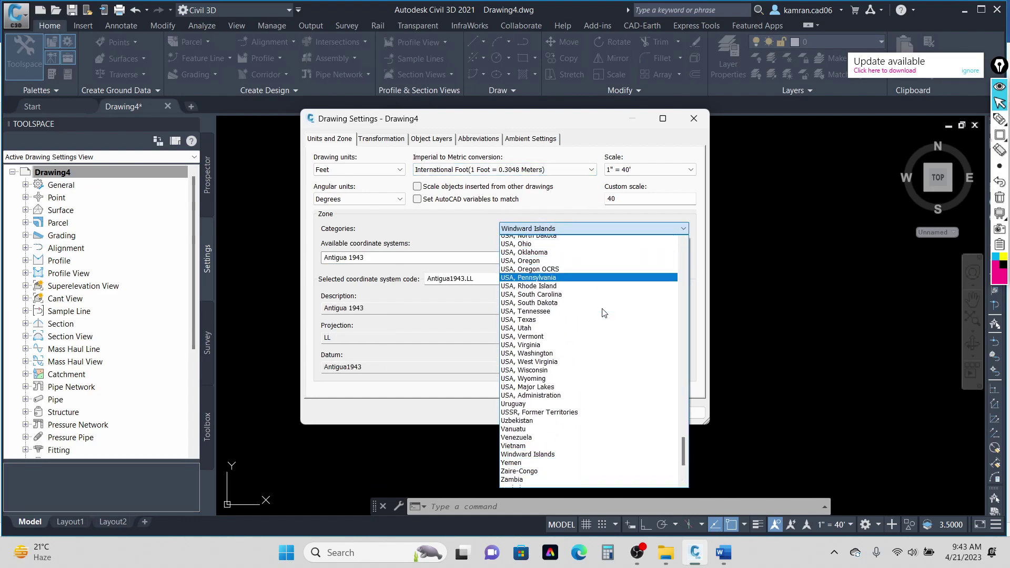
{"action": "scroll", "coordinate": [604, 313], "scroll_direction": "down", "scroll_amount": 3}
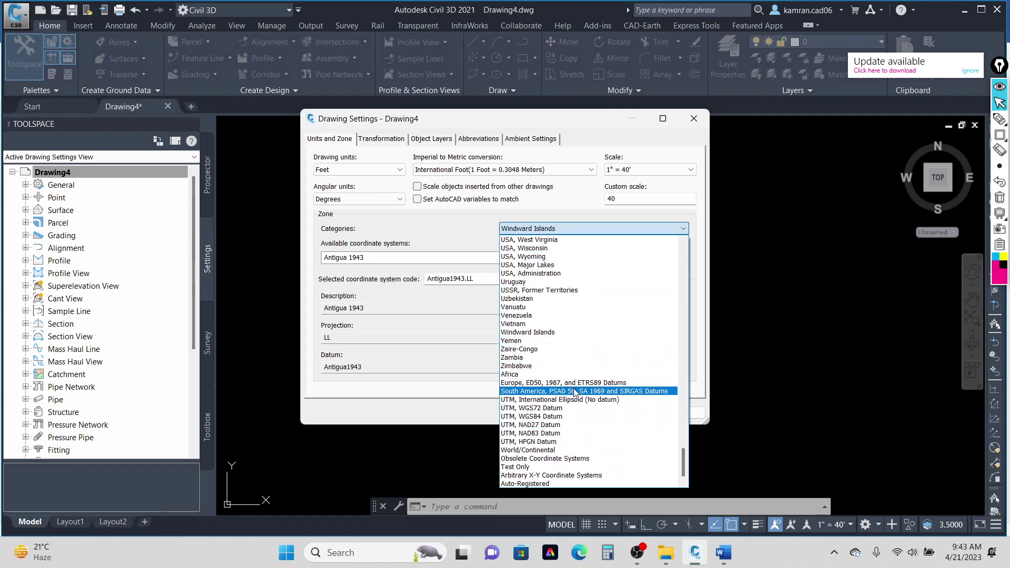
{"action": "left_click", "coordinate": [557, 417]}
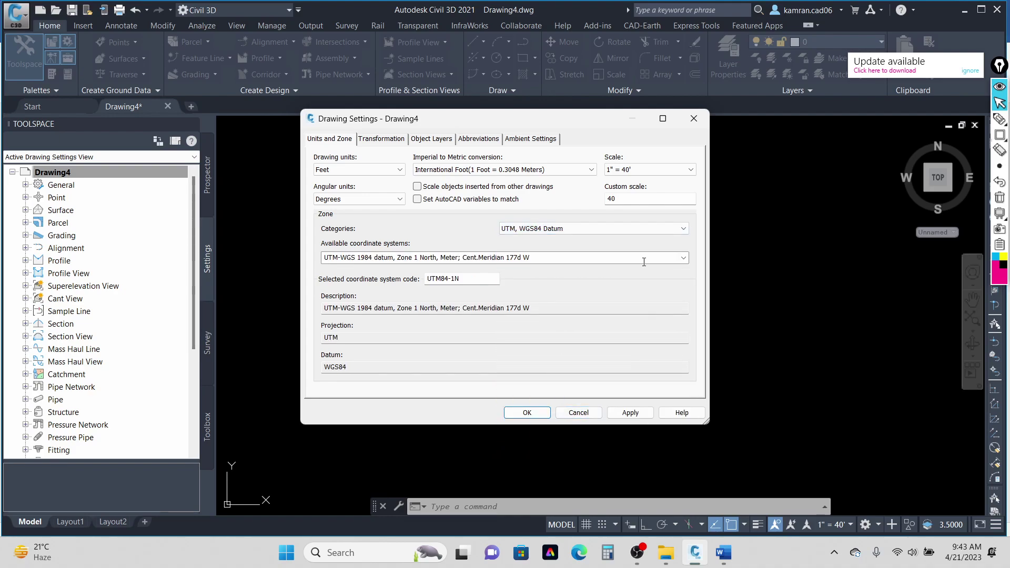
Set the drawing's coordinate system to UTM-WGS 1984 datum, Zone 43 North, Meter (UTM84-43N) and accept the drawing settings
{"action": "left_click", "coordinate": [683, 258]}
{"action": "scroll", "coordinate": [444, 359], "scroll_direction": "down", "scroll_amount": 3}
{"action": "scroll", "coordinate": [443, 359], "scroll_direction": "down", "scroll_amount": 3}
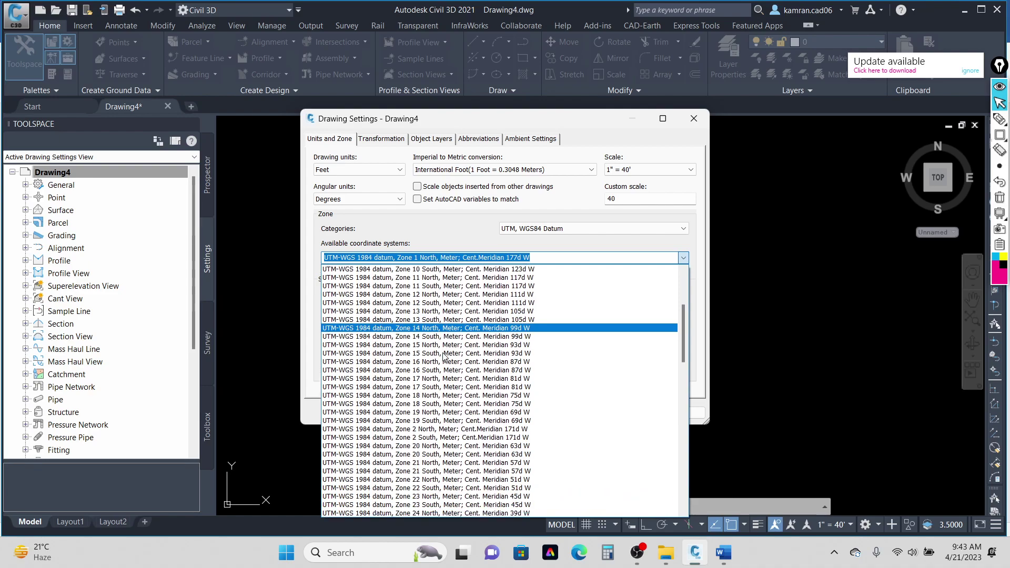
{"action": "scroll", "coordinate": [443, 359], "scroll_direction": "down", "scroll_amount": 6}
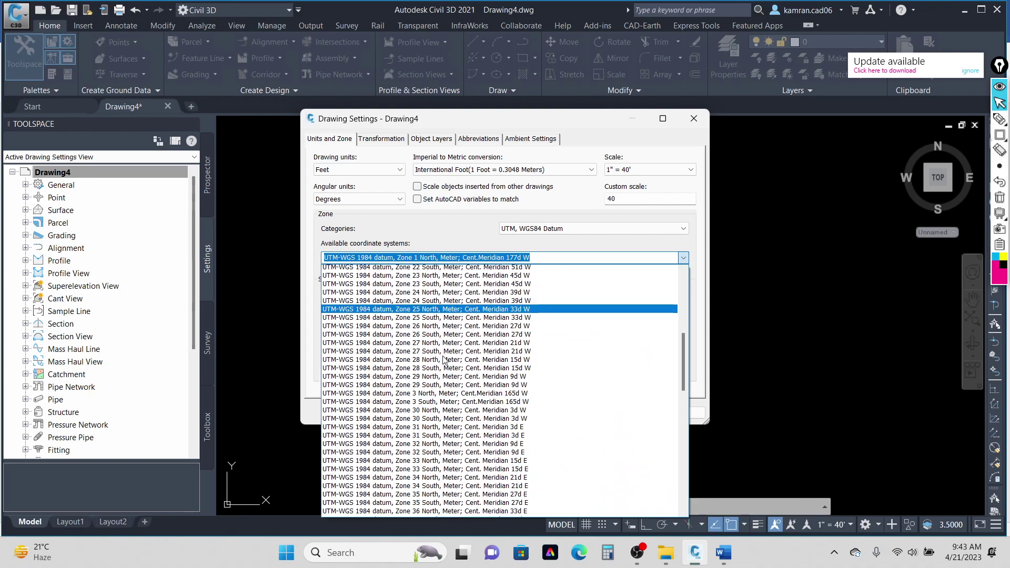
{"action": "scroll", "coordinate": [443, 359], "scroll_direction": "down", "scroll_amount": 3}
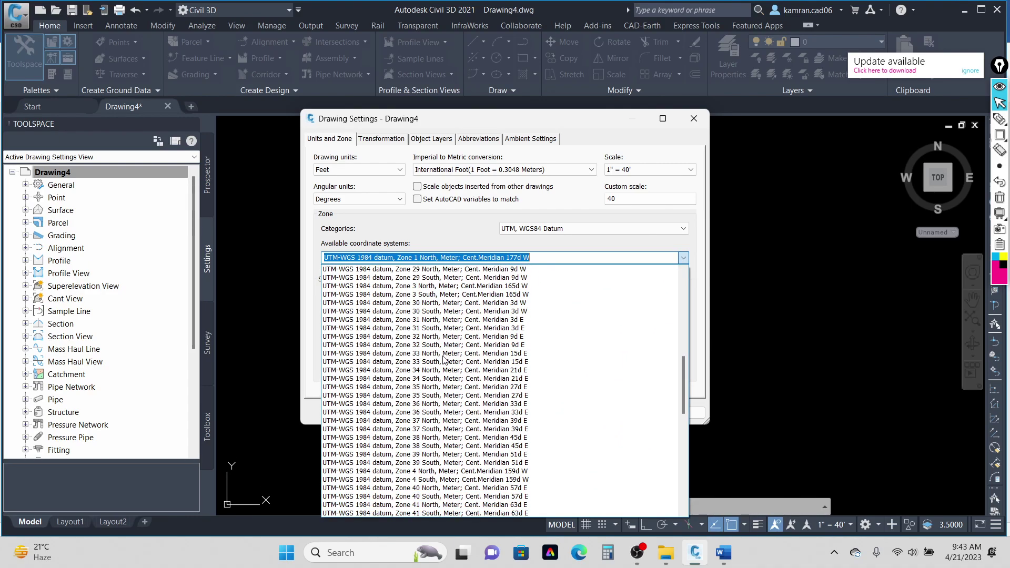
{"action": "scroll", "coordinate": [444, 359], "scroll_direction": "down", "scroll_amount": 2}
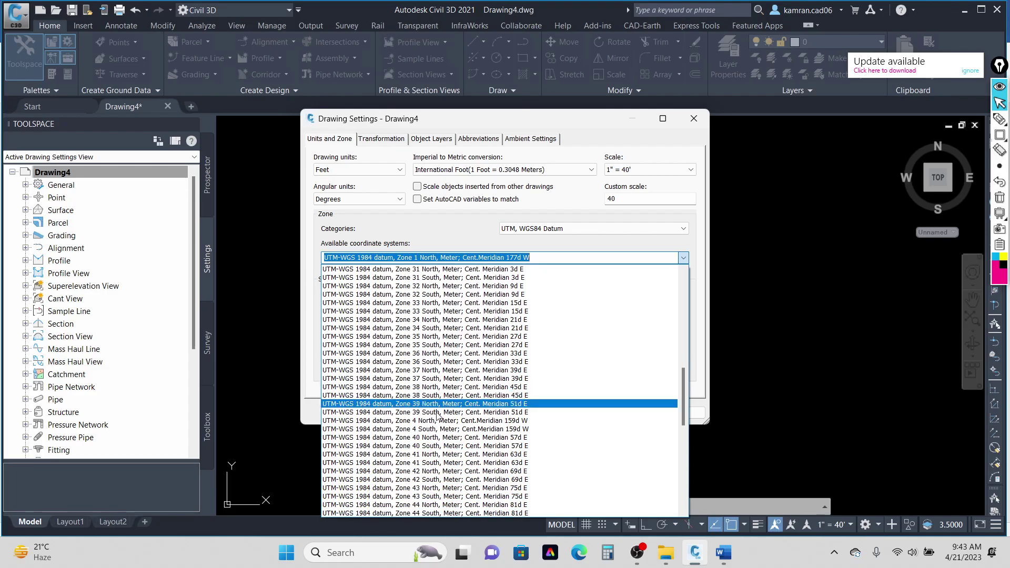
{"action": "left_click", "coordinate": [433, 488]}
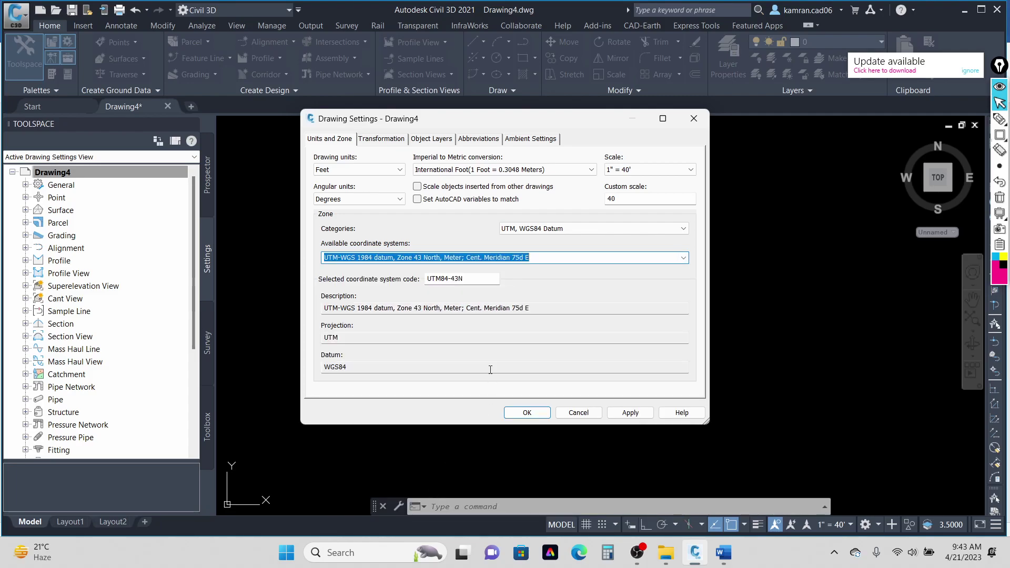
{"action": "left_click", "coordinate": [528, 412]}
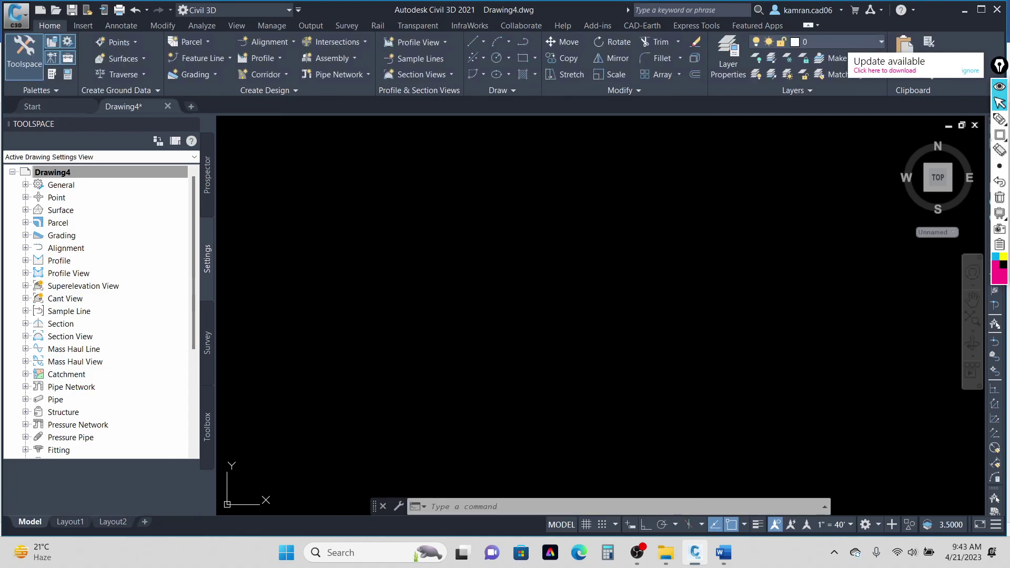
Start another point import from the Point Creation Tools with the PARK .csv file as the source
{"action": "left_click", "coordinate": [131, 43]}
{"action": "left_click", "coordinate": [138, 57]}
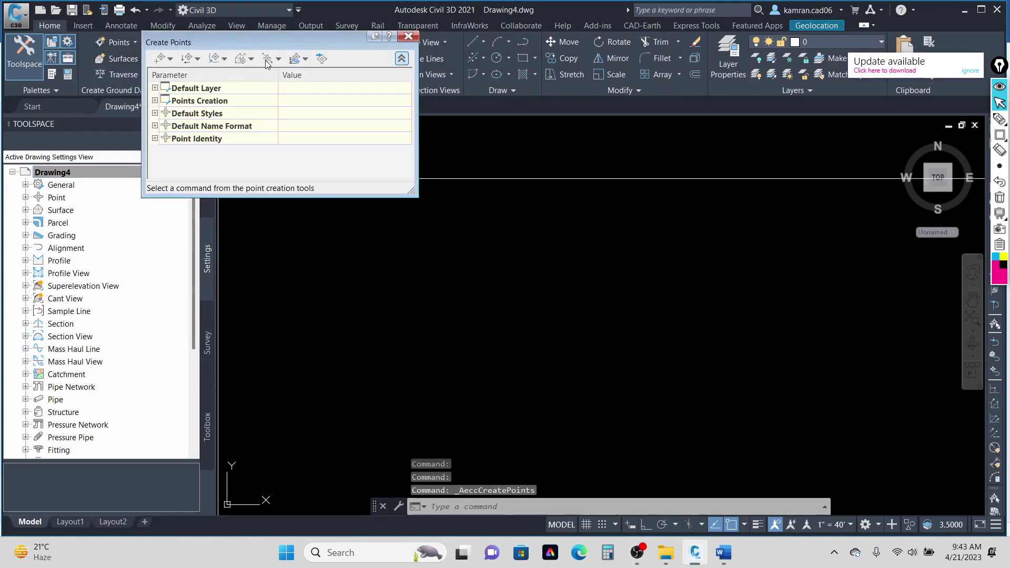
{"action": "left_click", "coordinate": [320, 59]}
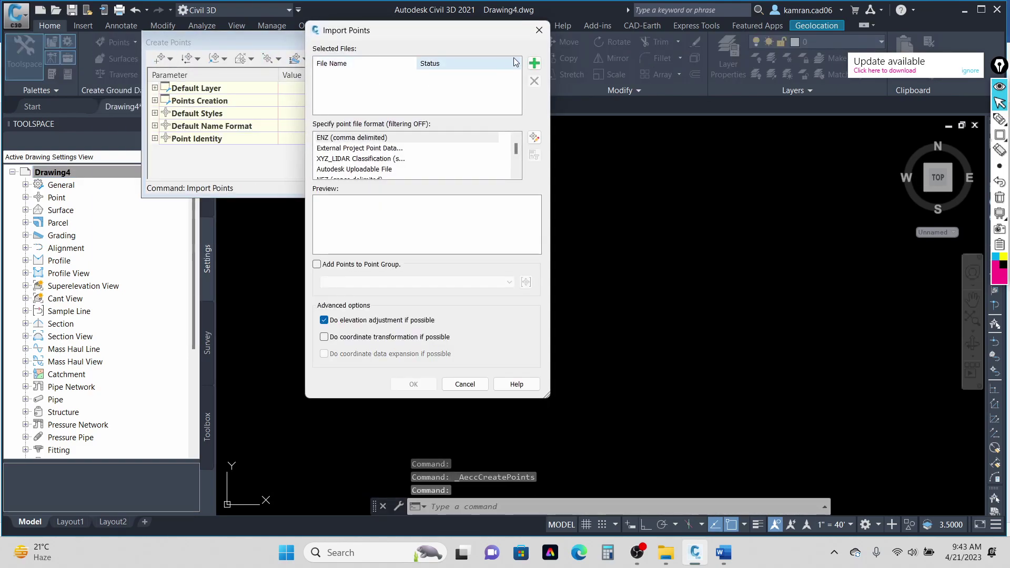
{"action": "left_click", "coordinate": [534, 64]}
{"action": "left_click", "coordinate": [345, 109]}
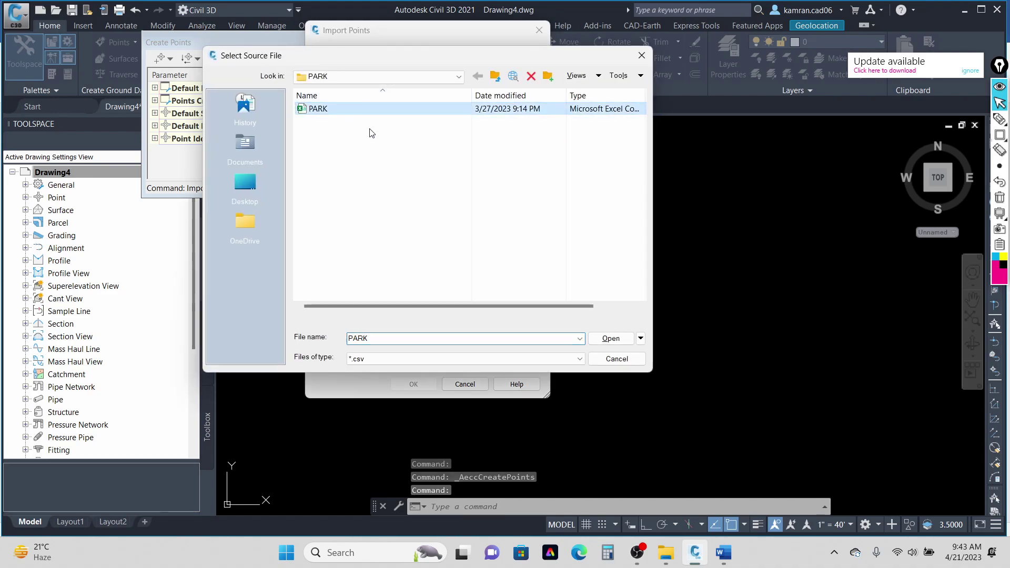
{"action": "left_click", "coordinate": [610, 338]}
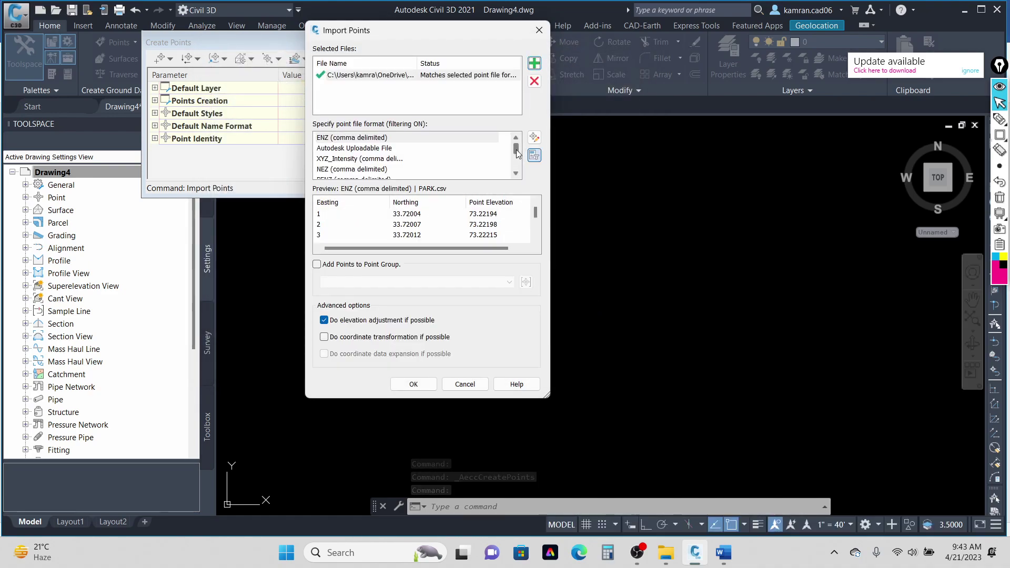
Import the PARK points with the PN-LAT-LONG-ELV point file format, and close the point creation tools
{"action": "scroll", "coordinate": [519, 170], "scroll_direction": "down", "scroll_amount": 3}
{"action": "left_click", "coordinate": [364, 148]}
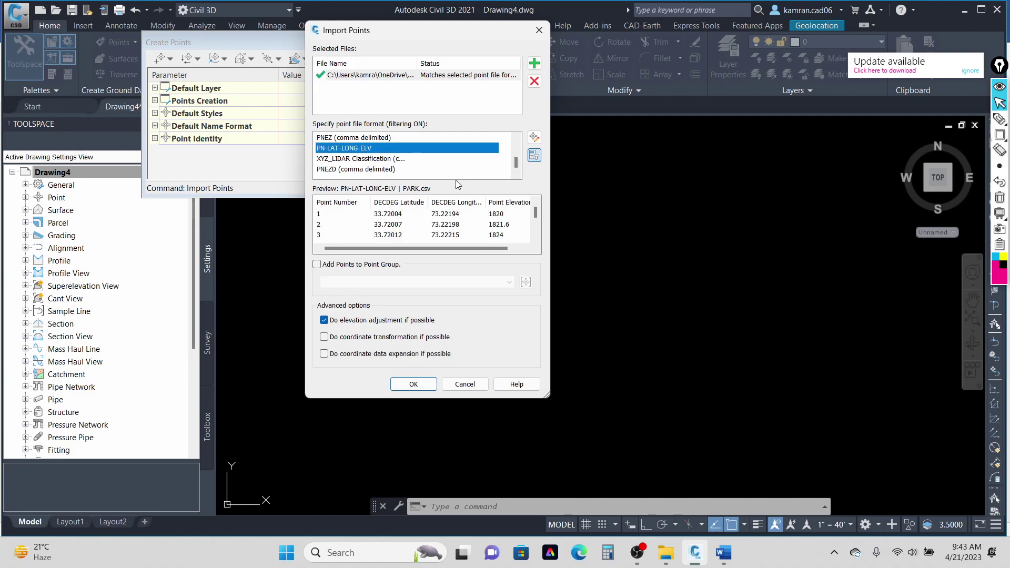
{"action": "left_click", "coordinate": [414, 384]}
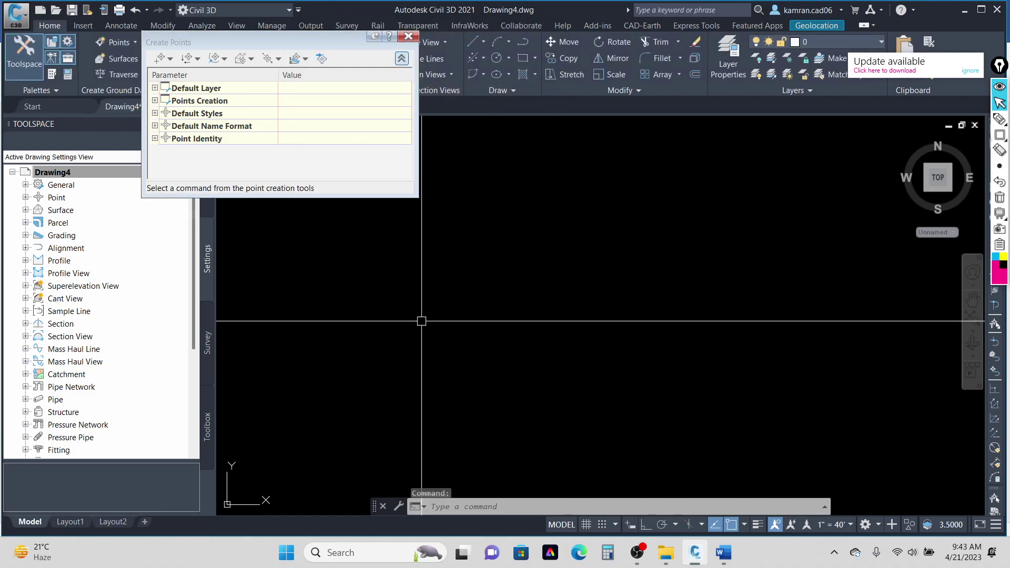
{"action": "left_click", "coordinate": [408, 36]}
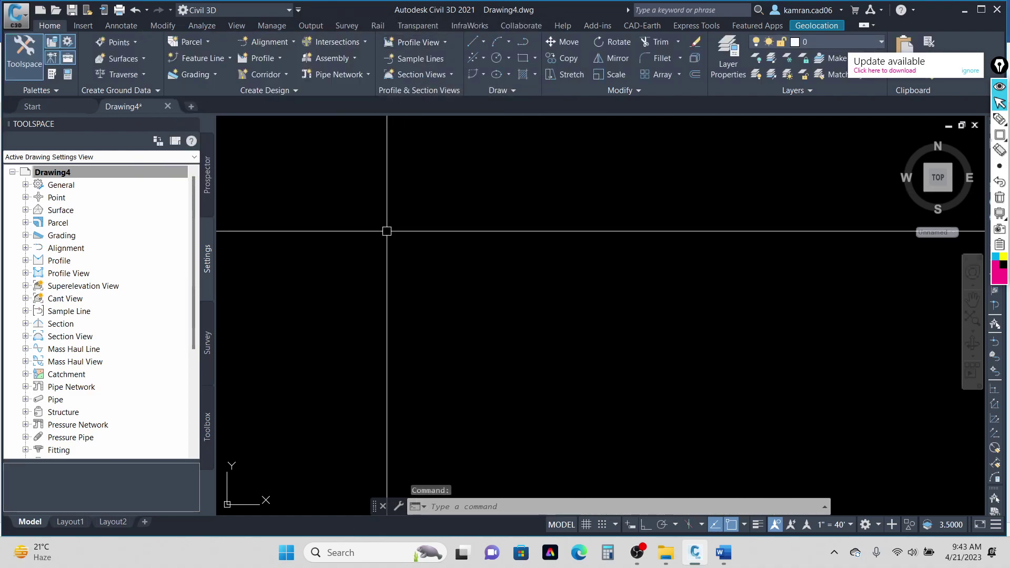
{"action": "key", "text": "Escape"}
{"action": "key", "text": "Escape"}
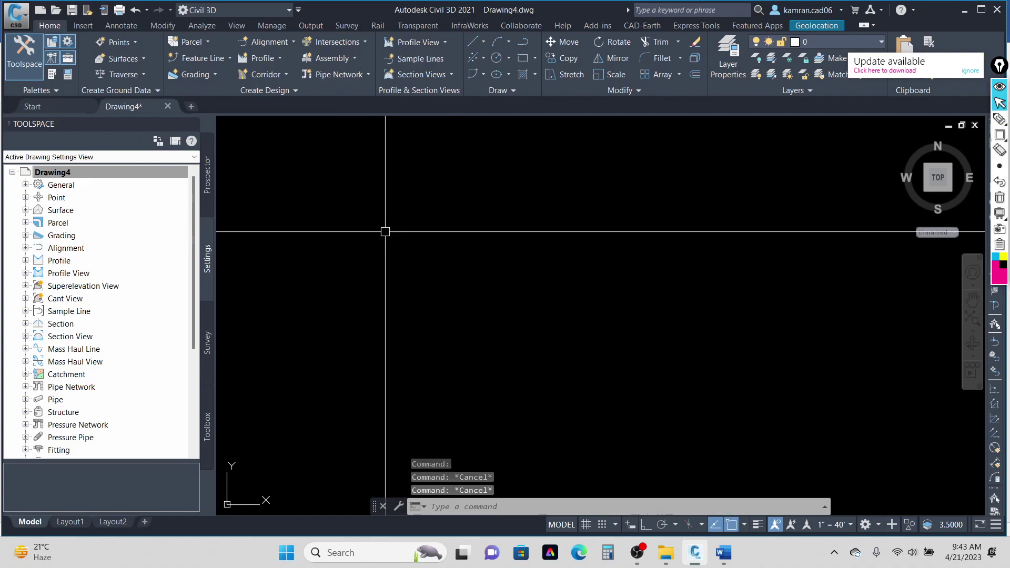
Set the _All Points group's point label style to Point Number Only
{"action": "type", "text": "Z"}
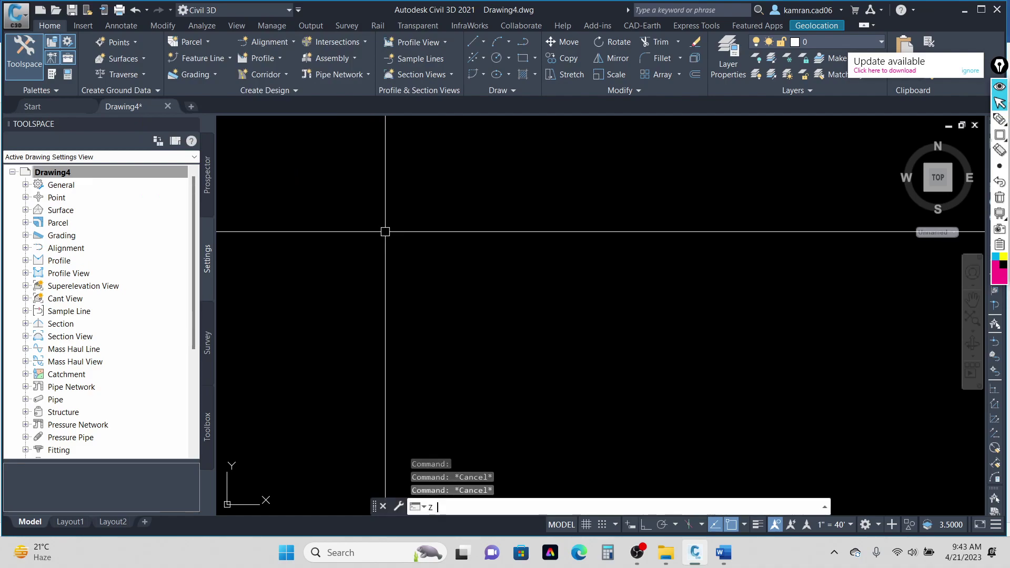
{"action": "key", "text": "Return"}
{"action": "type", "text": "E"}
{"action": "key", "text": "Return"}
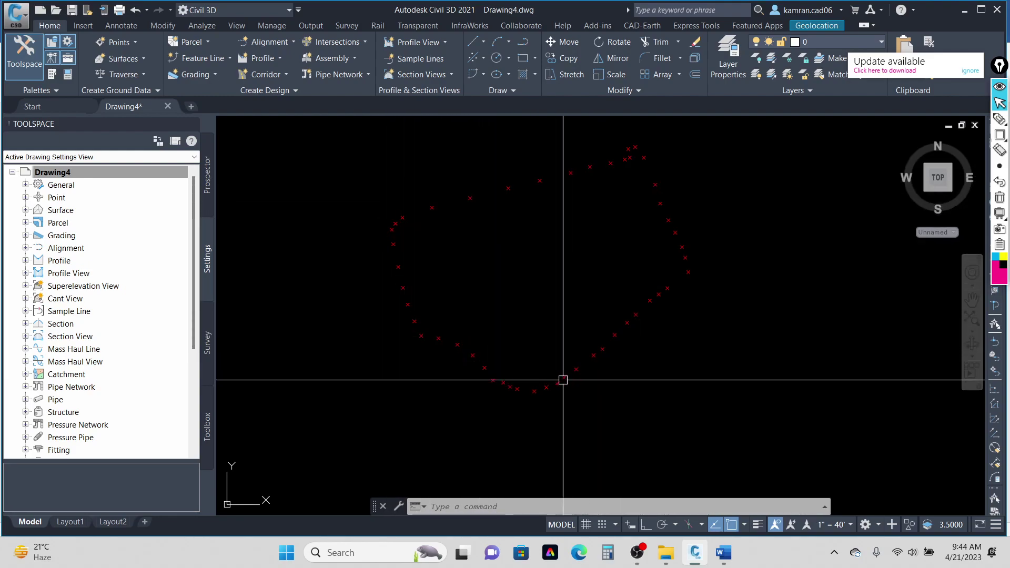
{"action": "scroll", "coordinate": [403, 252], "scroll_direction": "up", "scroll_amount": 5}
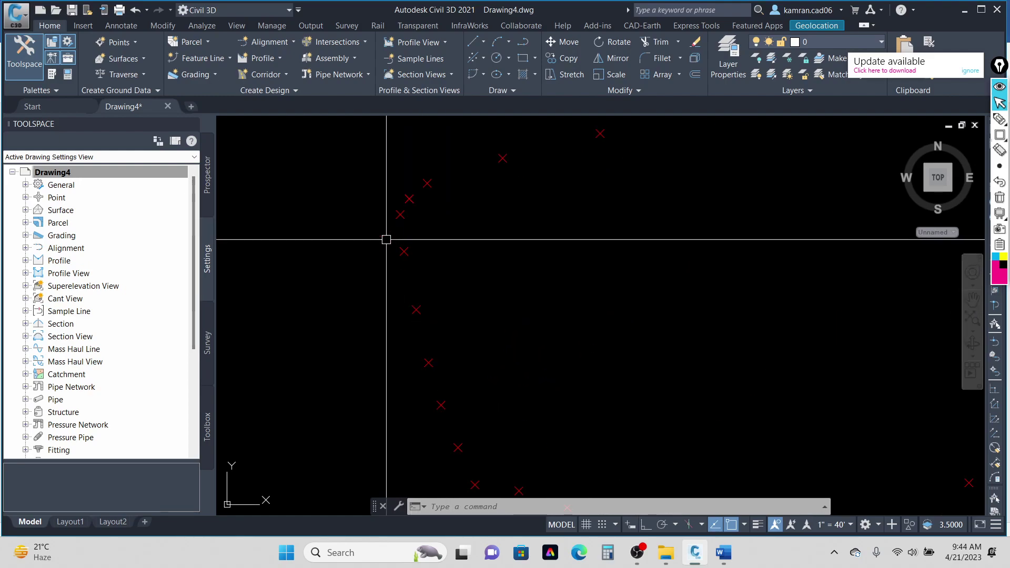
{"action": "right_click", "coordinate": [466, 210]}
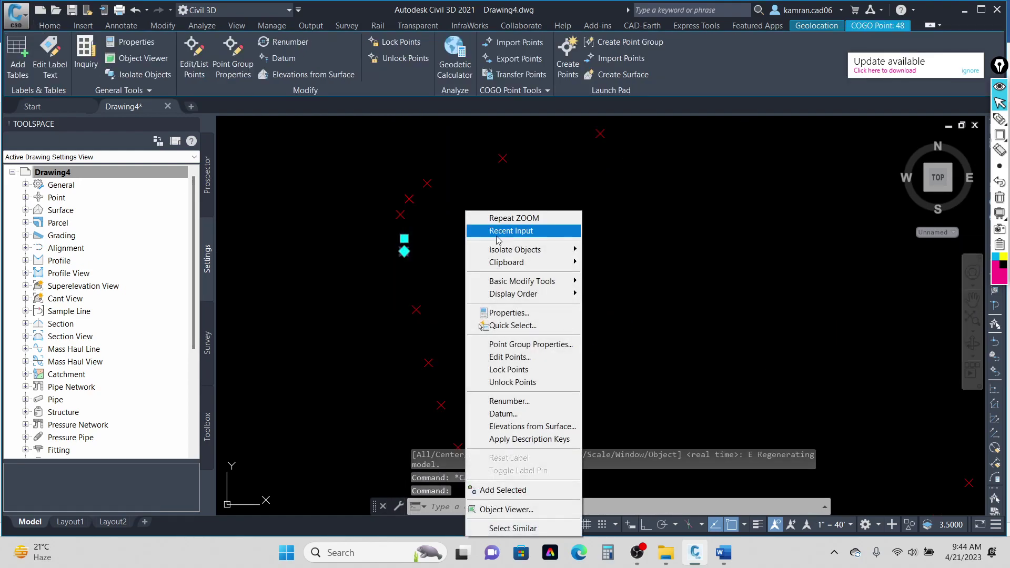
{"action": "left_click", "coordinate": [529, 345]}
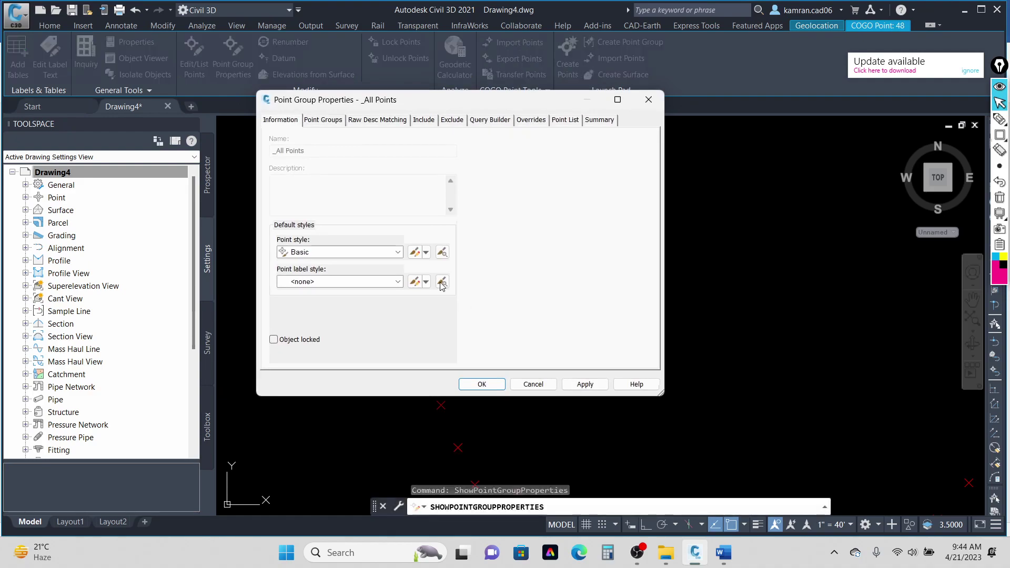
{"action": "left_click", "coordinate": [337, 283]}
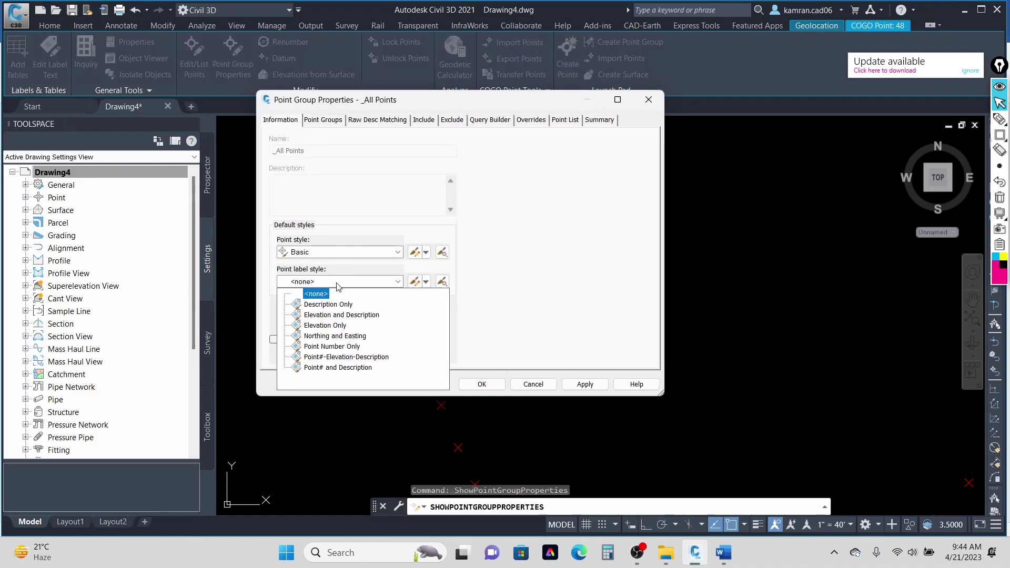
{"action": "left_click", "coordinate": [332, 346]}
{"action": "left_click", "coordinate": [481, 384]}
Examine the overlapping labels at point 50, and review the numbered points around the whole outline
{"action": "scroll", "coordinate": [417, 198], "scroll_direction": "up", "scroll_amount": 8}
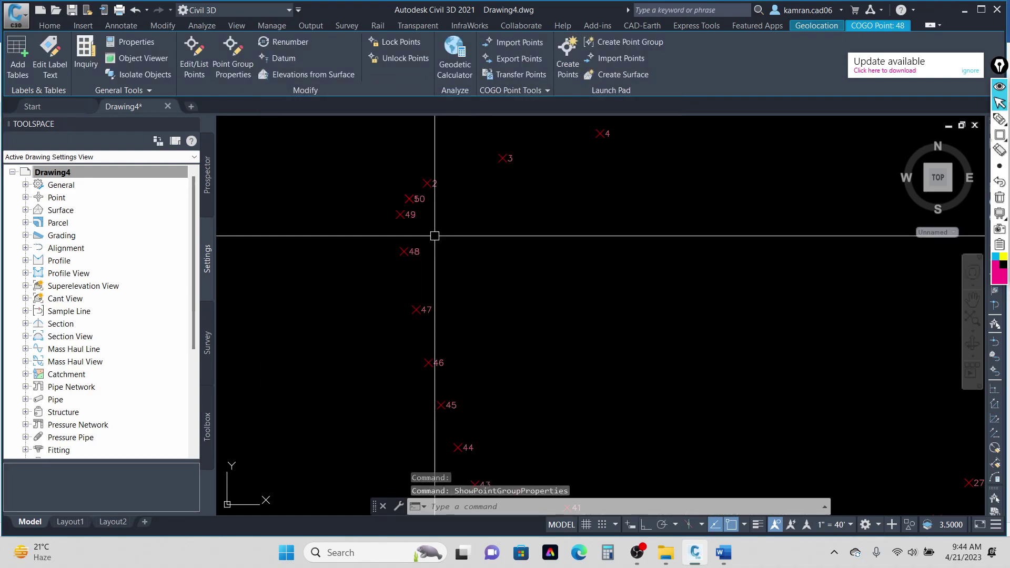
{"action": "scroll", "coordinate": [418, 198], "scroll_direction": "up", "scroll_amount": 4}
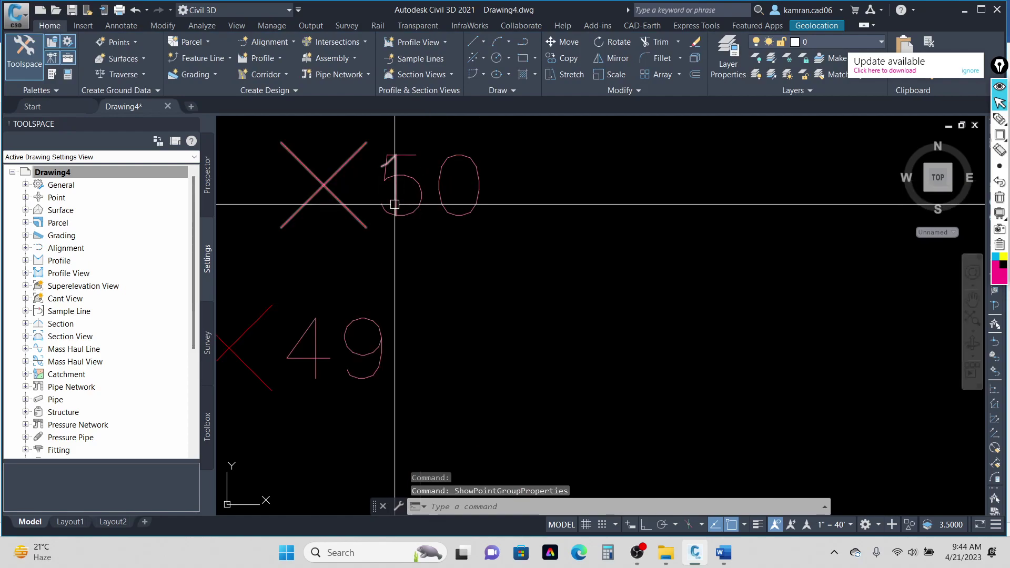
{"action": "left_click", "coordinate": [323, 184]}
{"action": "key", "text": "Escape"}
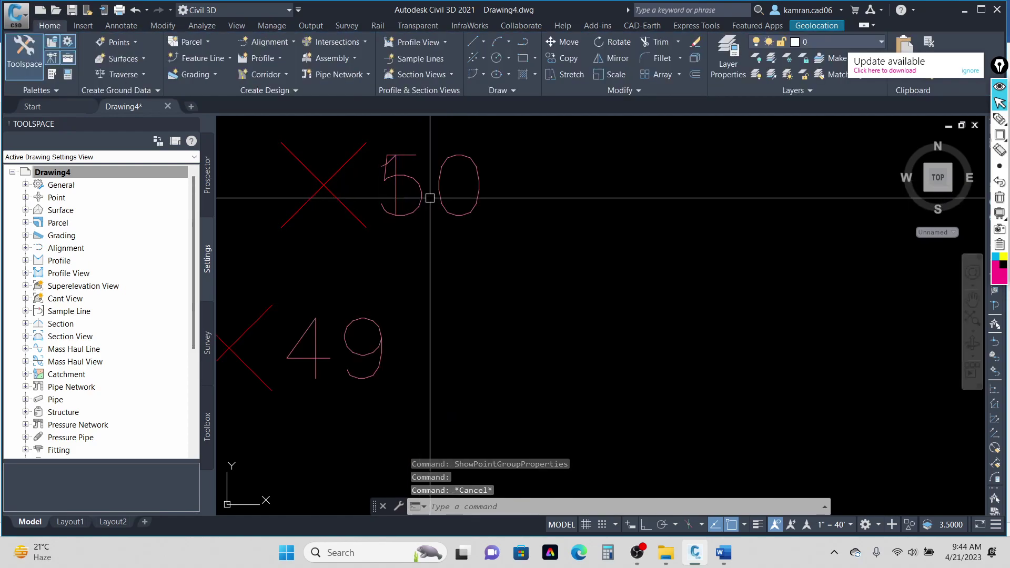
{"action": "left_click", "coordinate": [323, 185]}
{"action": "key", "text": "Escape"}
{"action": "scroll", "coordinate": [419, 190], "scroll_direction": "down", "scroll_amount": 10}
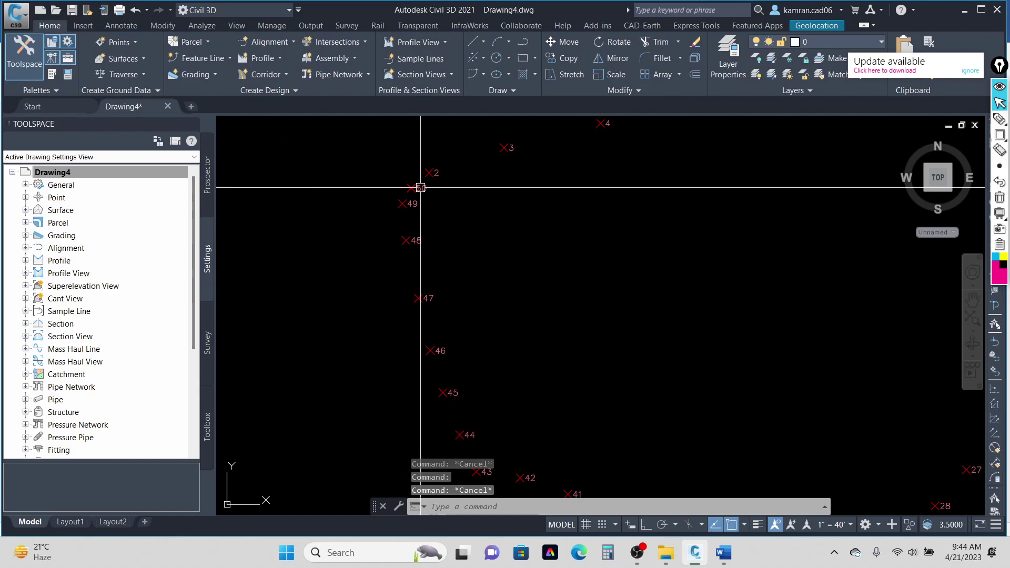
{"action": "scroll", "coordinate": [390, 184], "scroll_direction": "up", "scroll_amount": 2}
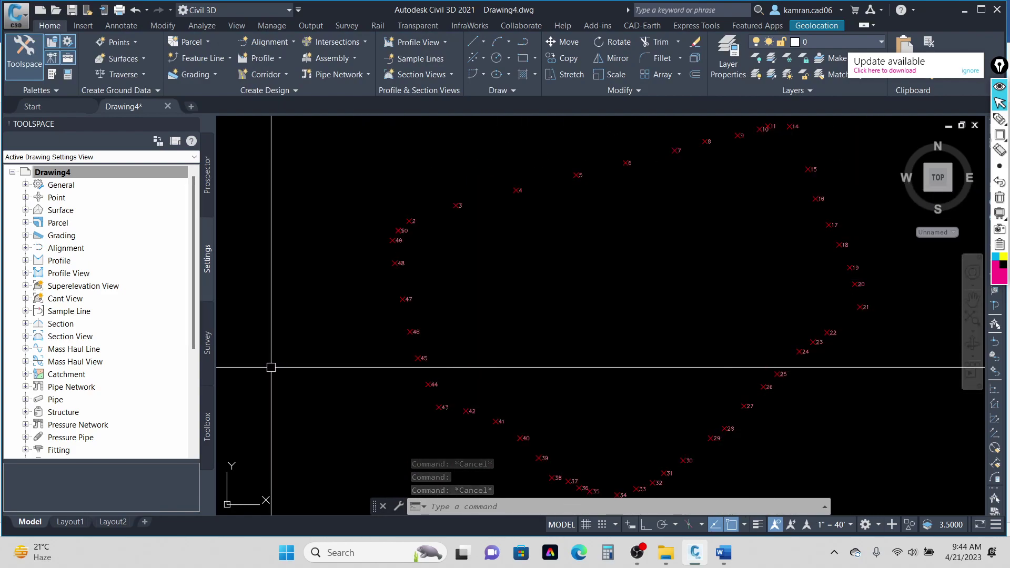
{"action": "scroll", "coordinate": [322, 372], "scroll_direction": "down", "scroll_amount": 2}
{"action": "scroll", "coordinate": [309, 444], "scroll_direction": "up", "scroll_amount": 2}
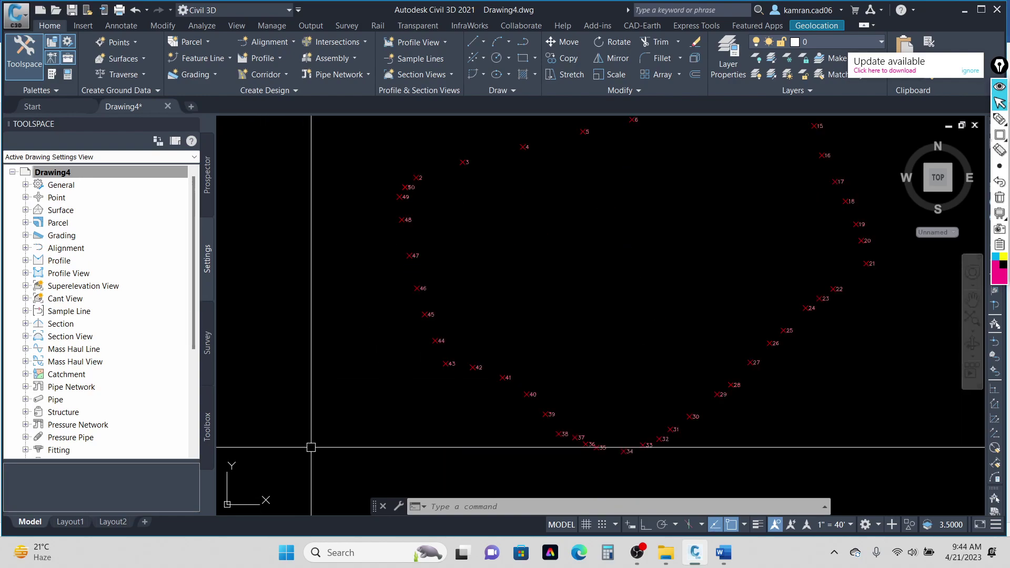
Draw a 3D polyline through points 1-50 by point number, using the transparent 'PN command
{"action": "type", "text": "3DPOLY"}
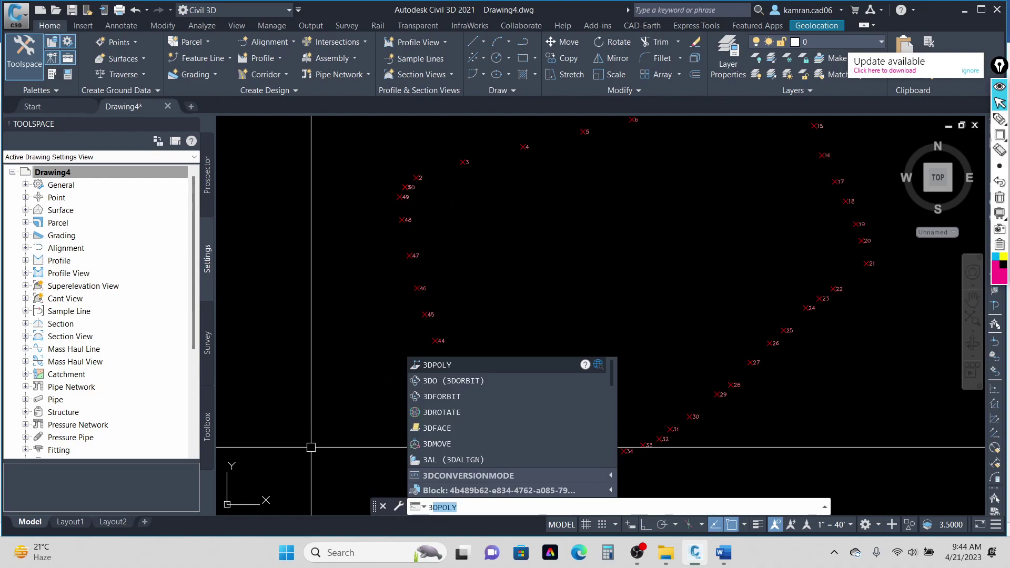
{"action": "key", "text": "Return"}
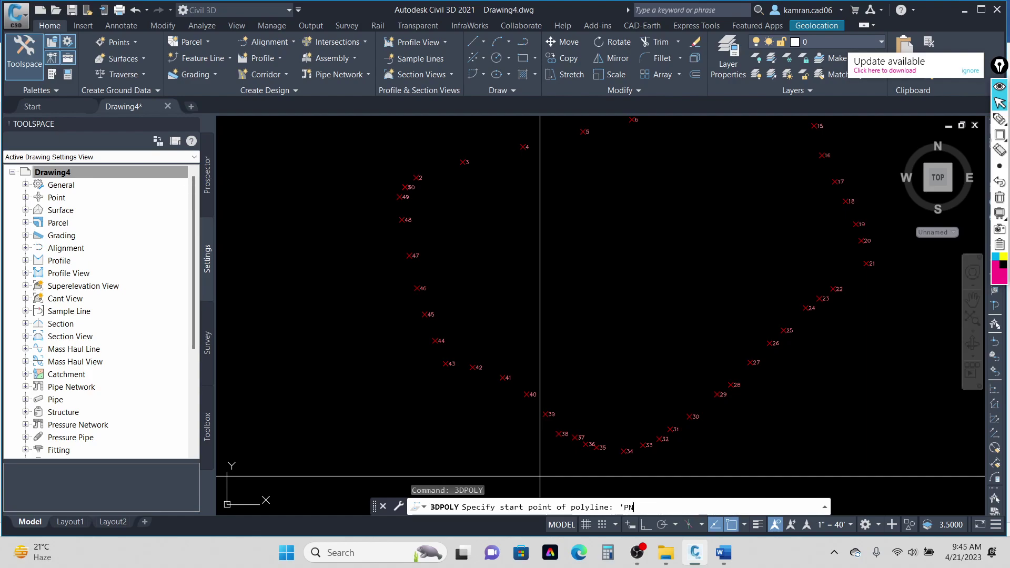
{"action": "key", "text": "Return"}
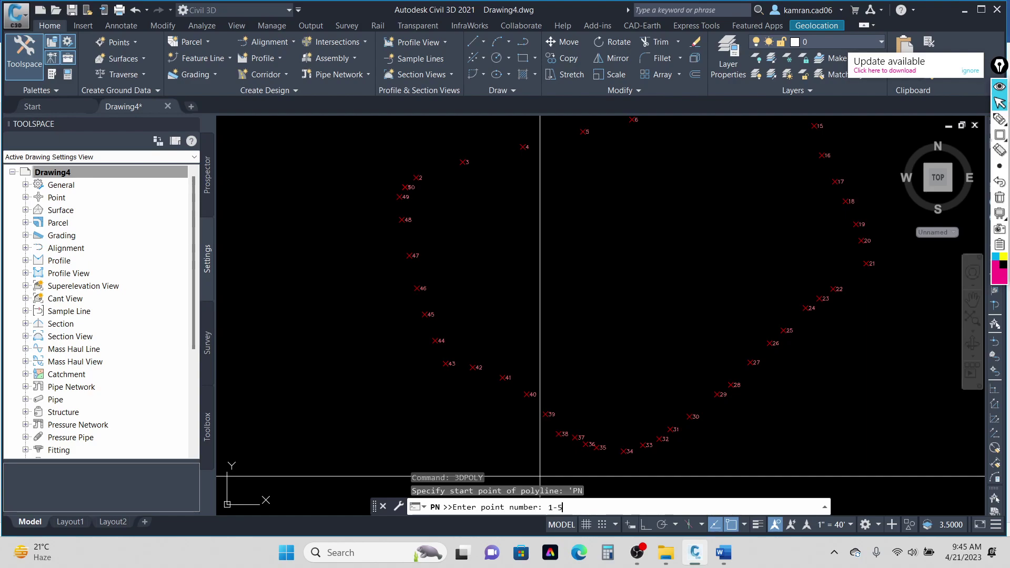
{"action": "key", "text": "Return"}
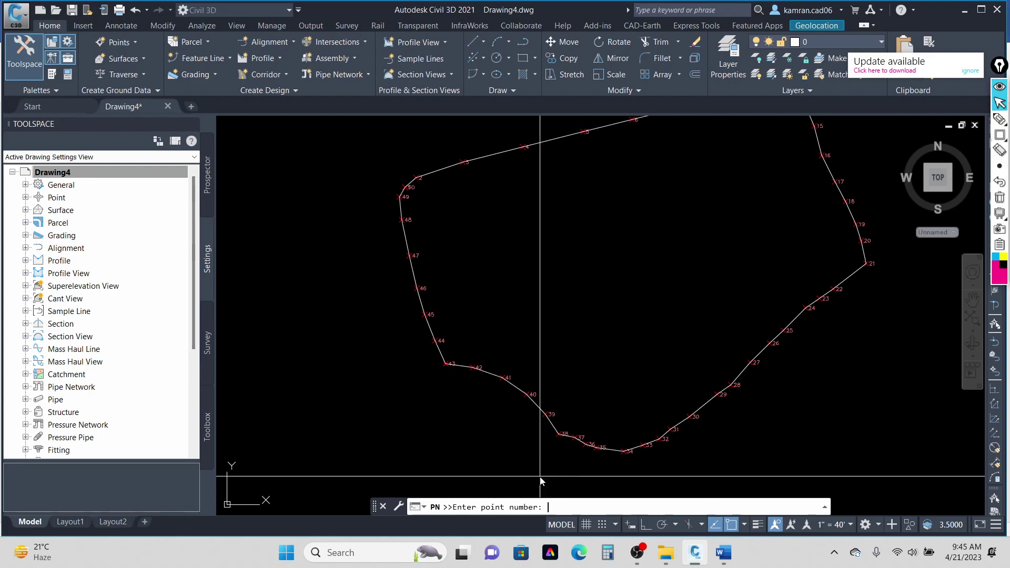
{"action": "key", "text": "Escape"}
{"action": "scroll", "coordinate": [540, 480], "scroll_direction": "down", "scroll_amount": 2}
{"action": "key", "text": "Escape"}
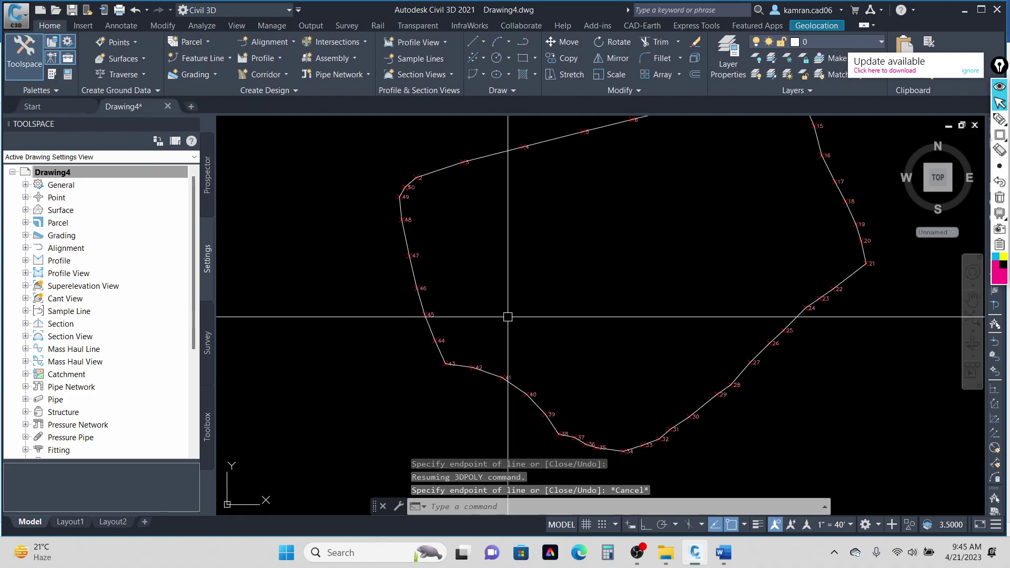
Georeference the drawing to the WGS 84 / UTM zone 43N coordinate system (EPSG 32643) with the unit scale factor set for feet
{"action": "scroll", "coordinate": [508, 317], "scroll_direction": "down", "scroll_amount": 1}
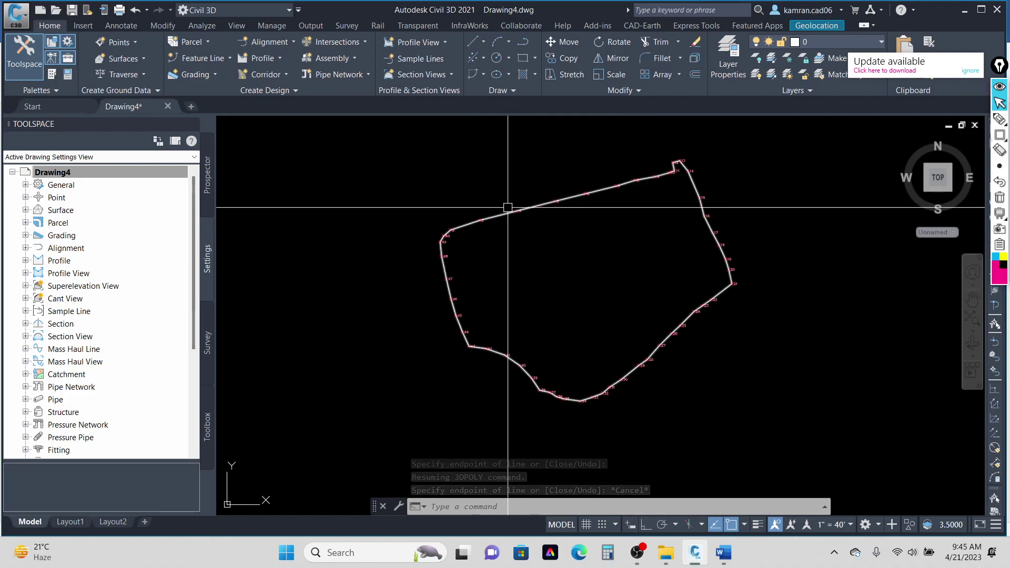
{"action": "mouse_move", "coordinate": [507, 209]}
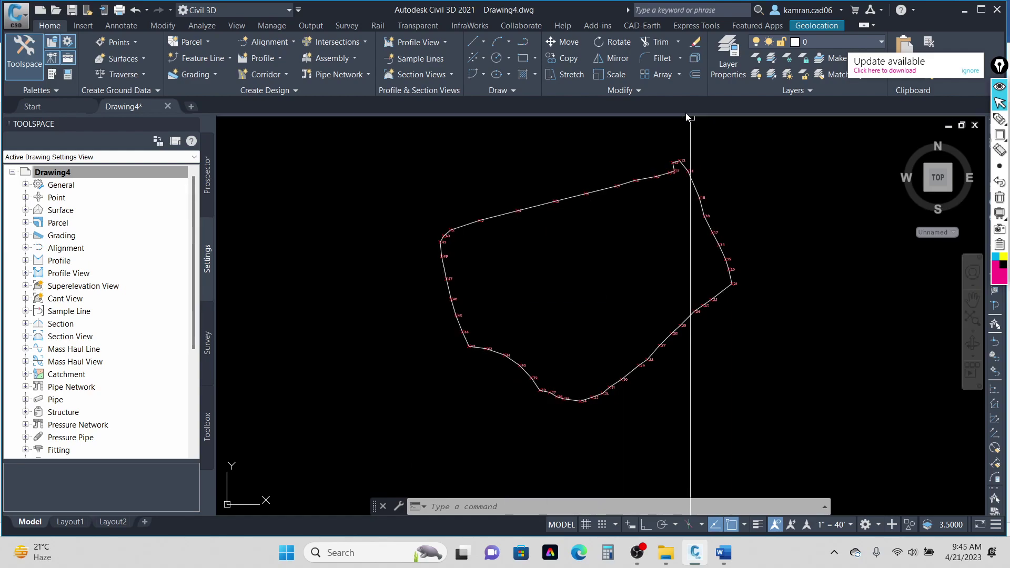
{"action": "left_click", "coordinate": [659, 27]}
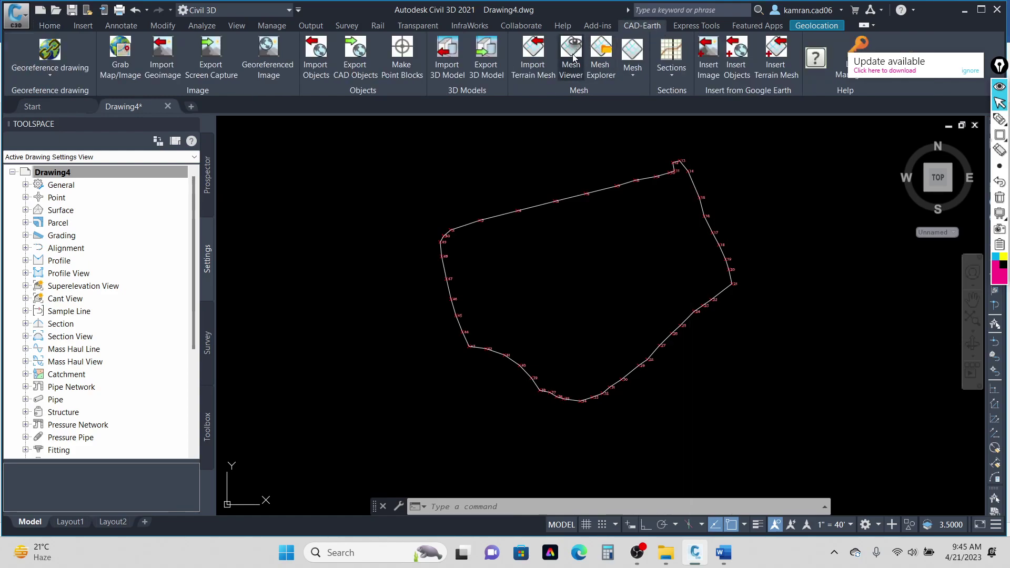
{"action": "left_click", "coordinate": [69, 79]}
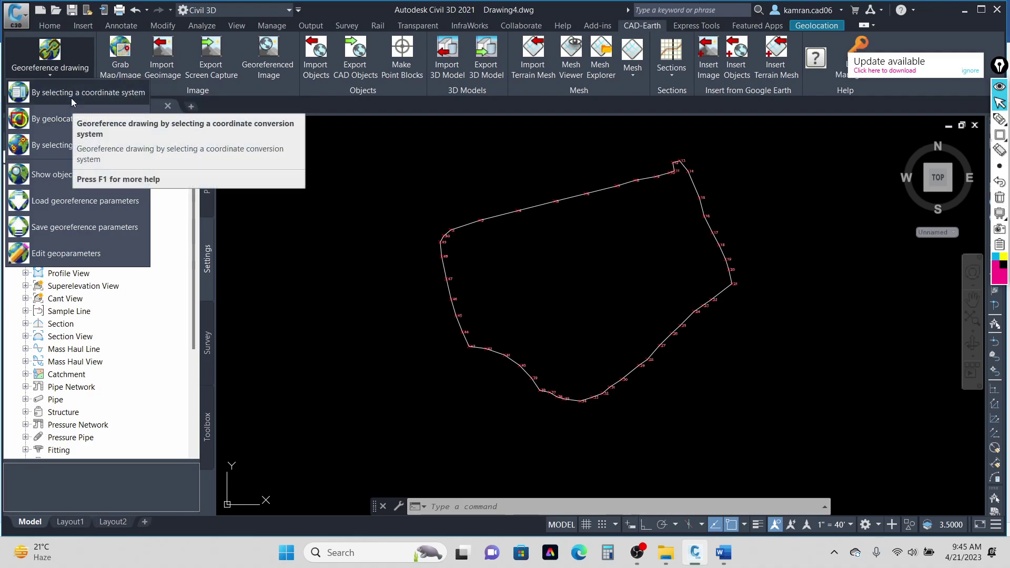
{"action": "left_click", "coordinate": [324, 102]}
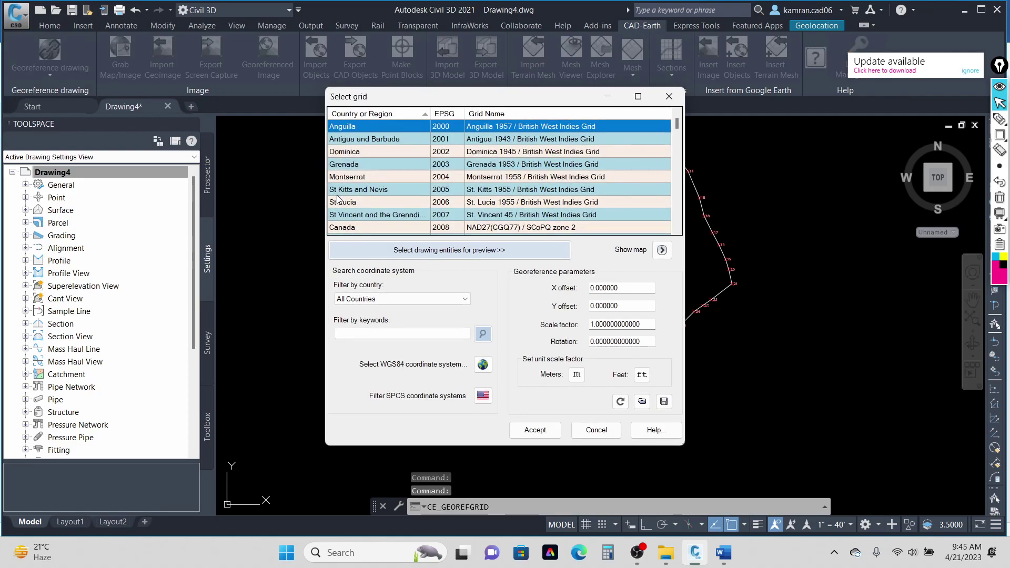
{"action": "left_click_drag", "start_coordinate": [679, 126], "coordinate": [681, 216]}
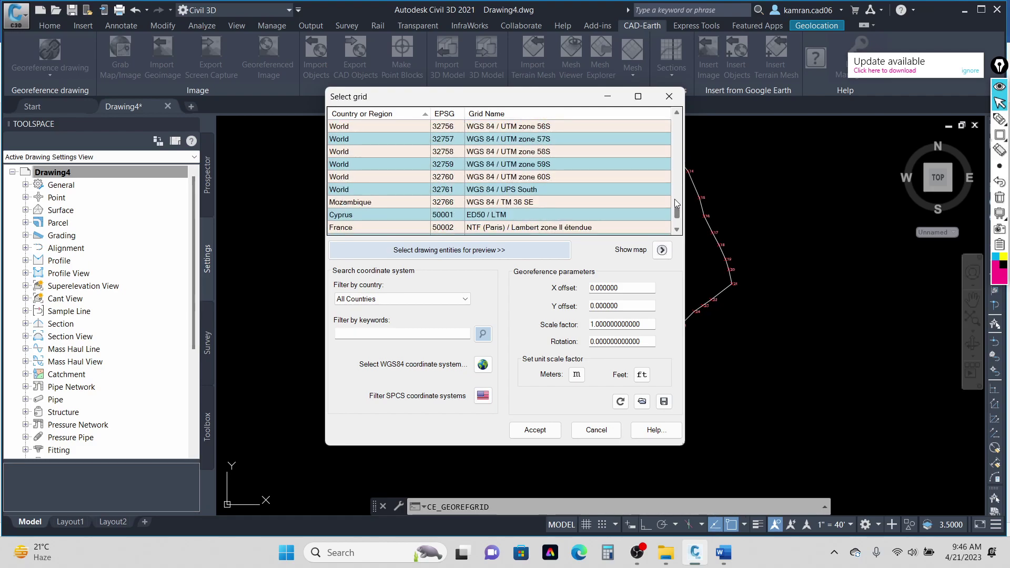
{"action": "scroll", "coordinate": [634, 178], "scroll_direction": "down", "scroll_amount": 3}
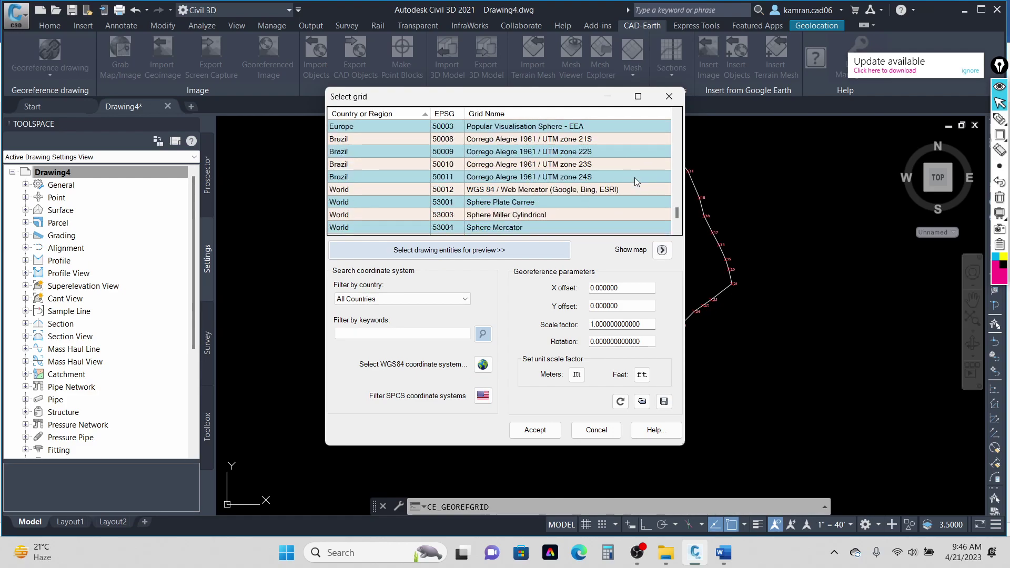
{"action": "scroll", "coordinate": [634, 178], "scroll_direction": "down", "scroll_amount": 10}
{"action": "scroll", "coordinate": [634, 181], "scroll_direction": "down", "scroll_amount": 15}
{"action": "scroll", "coordinate": [635, 181], "scroll_direction": "down", "scroll_amount": 8}
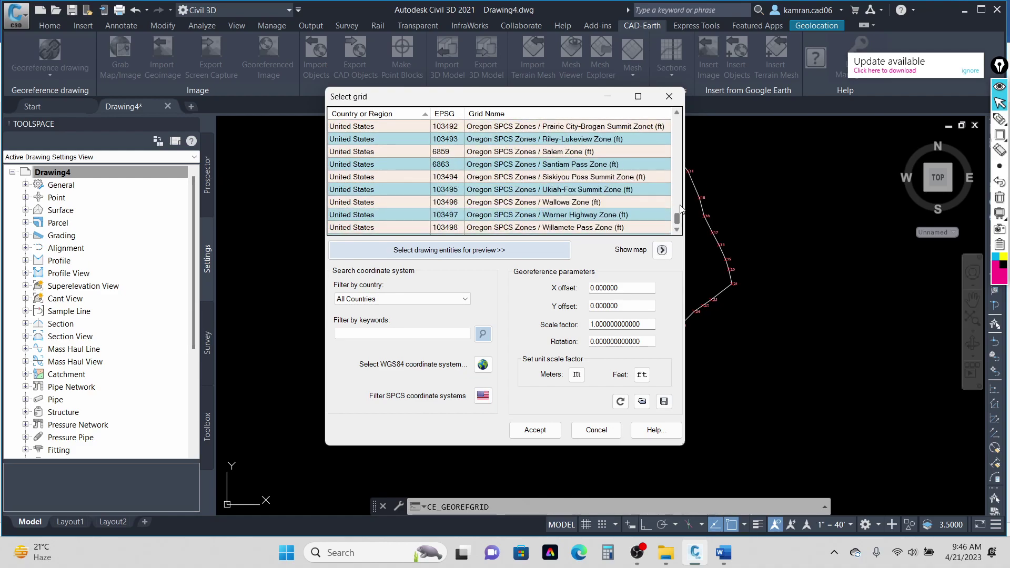
{"action": "left_click_drag", "start_coordinate": [678, 218], "coordinate": [678, 212]}
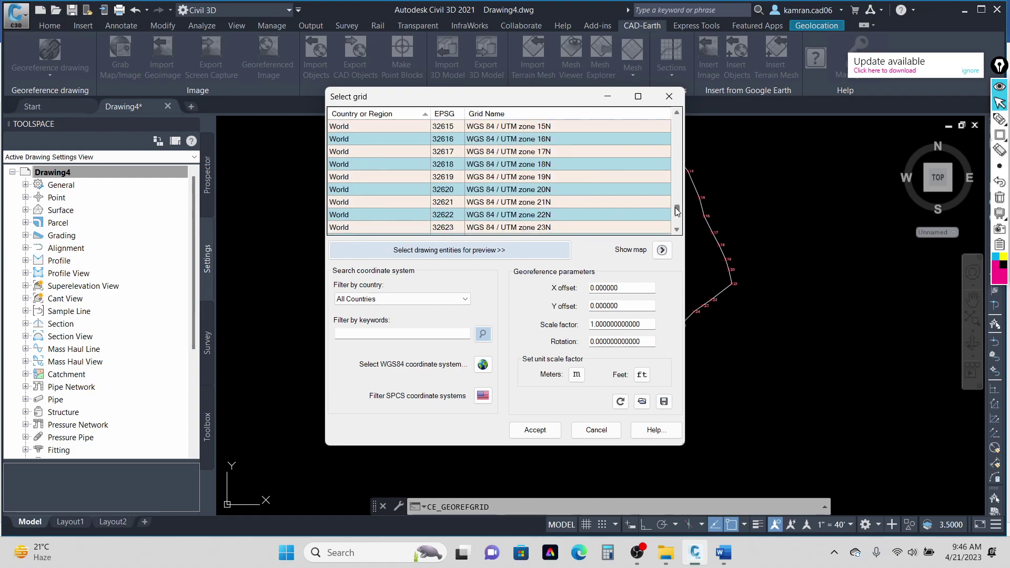
{"action": "scroll", "coordinate": [591, 206], "scroll_direction": "down", "scroll_amount": 8}
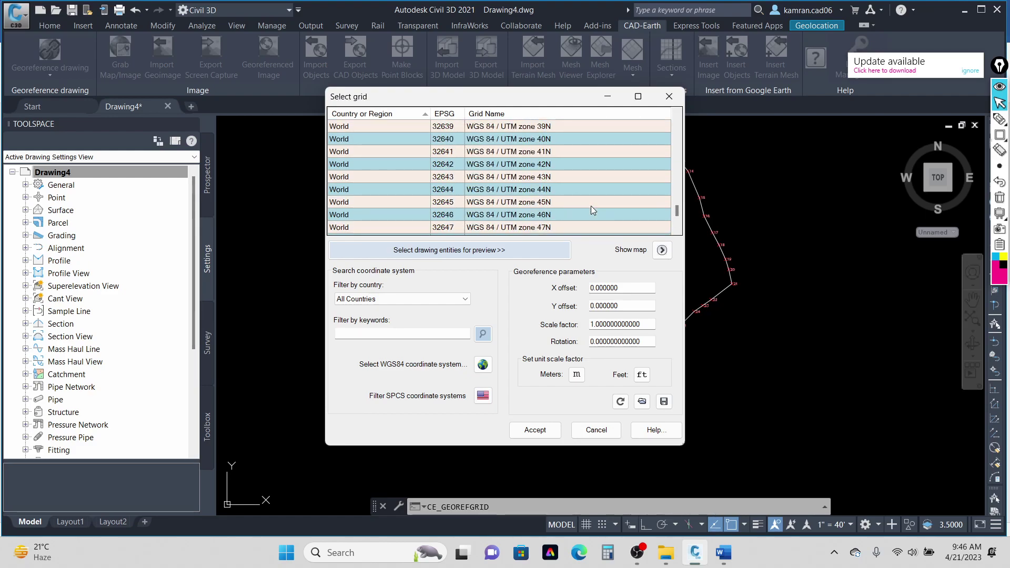
{"action": "left_click", "coordinate": [549, 177]}
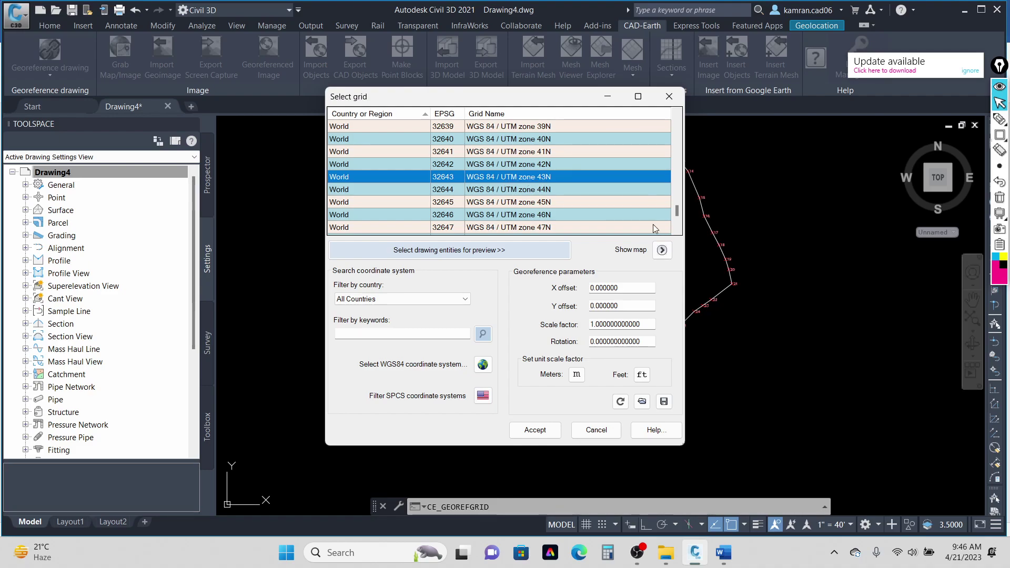
{"action": "left_click", "coordinate": [641, 376]}
{"action": "left_click", "coordinate": [535, 430]}
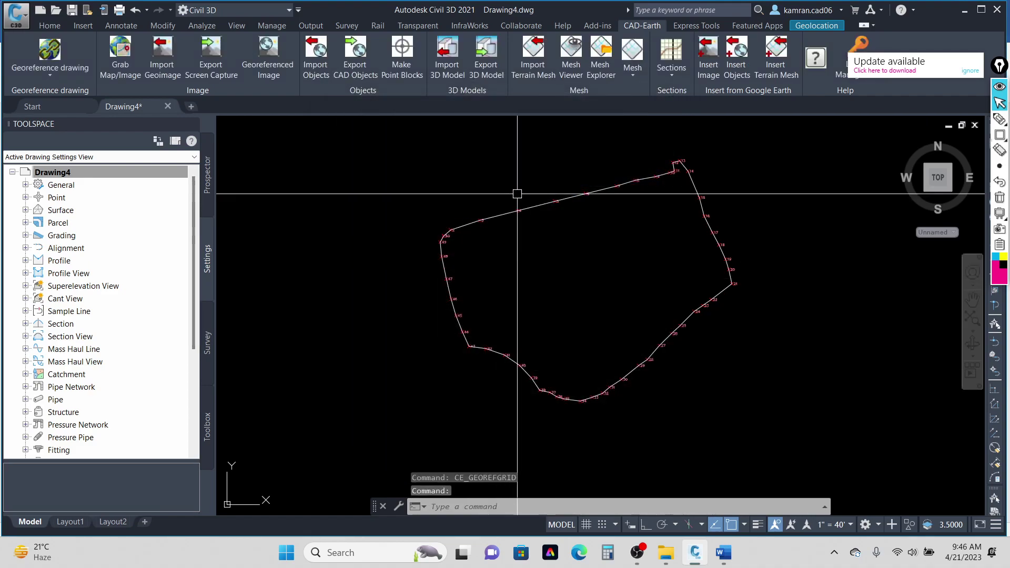
Export CAD objects to Google Earth under the group name park, choosing the 3D polyline boundary as the object
{"action": "left_click", "coordinate": [361, 64]}
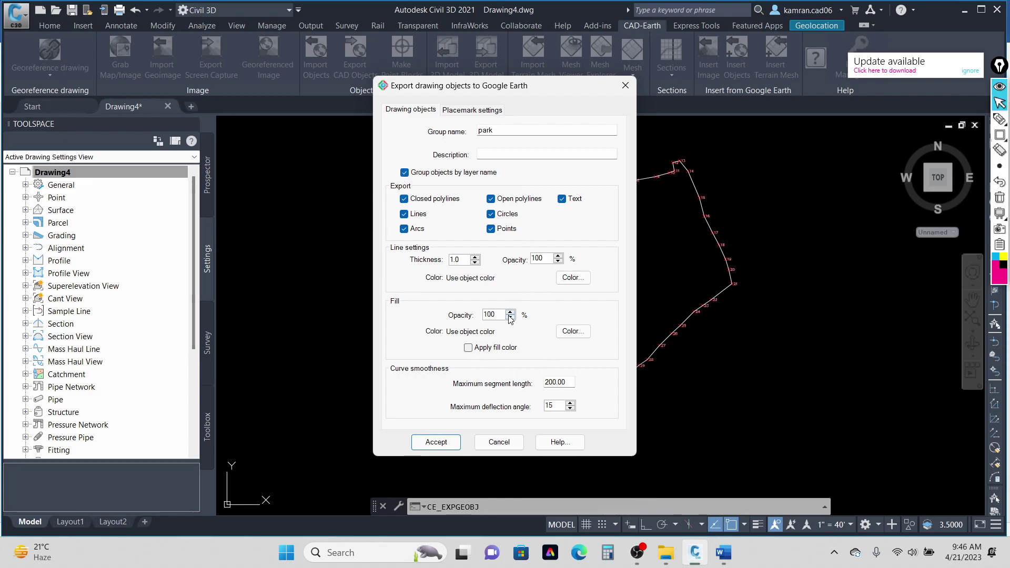
{"action": "left_click", "coordinate": [436, 443]}
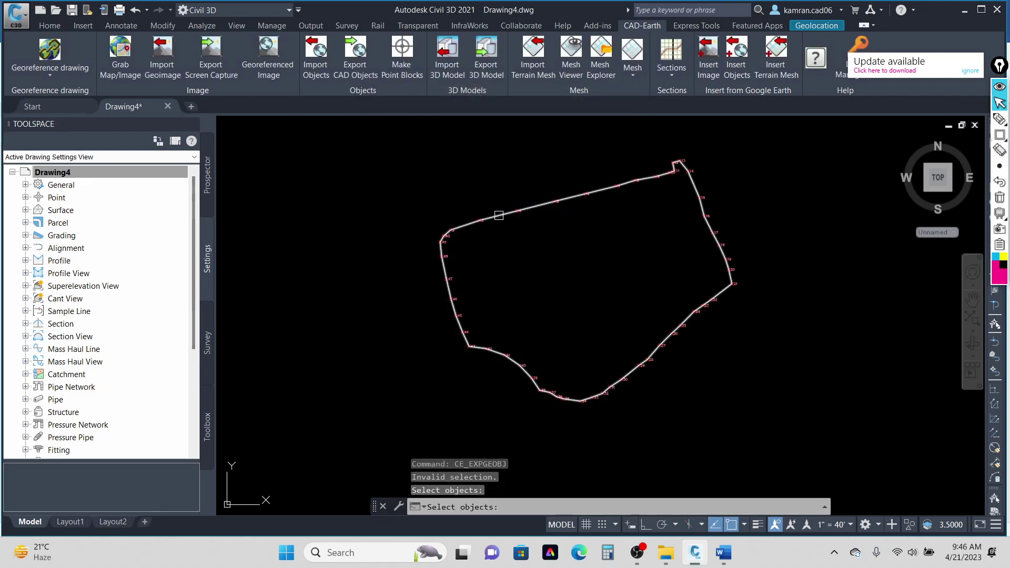
{"action": "left_click", "coordinate": [499, 215]}
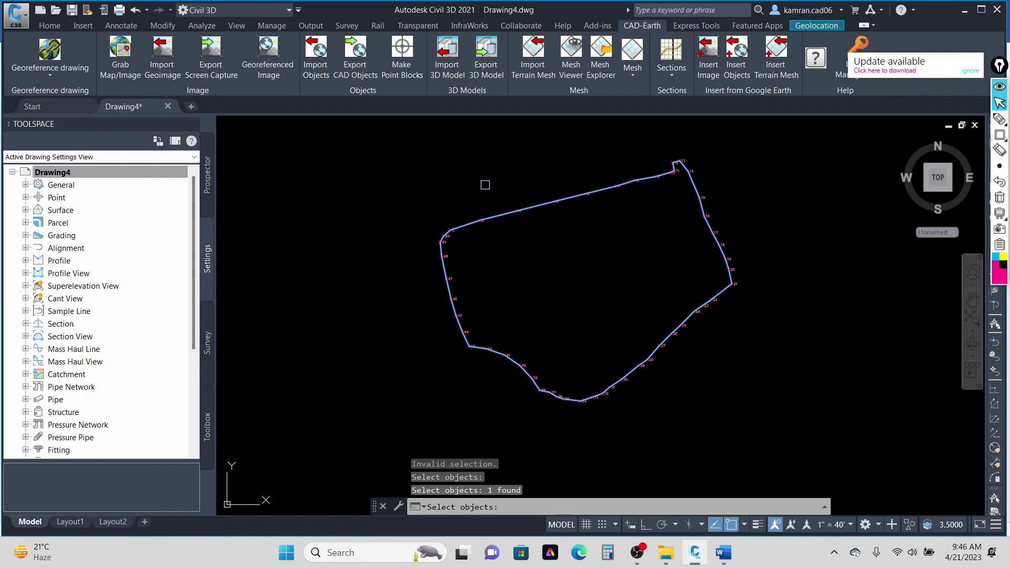
{"action": "key", "text": "Return"}
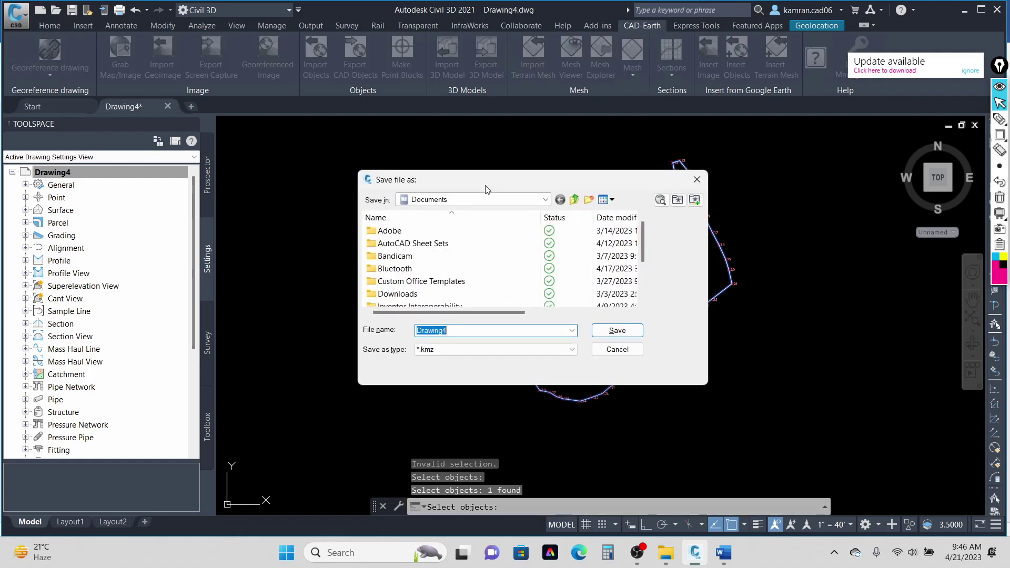
Save the export as a KMZ file named PARK in the PARK folder on the Desktop
{"action": "left_click", "coordinate": [545, 199]}
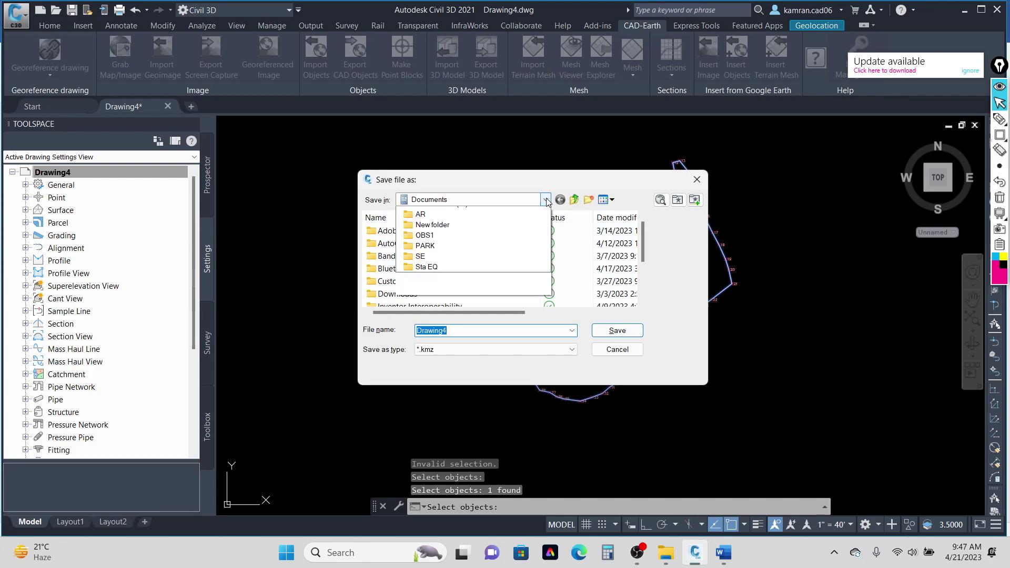
{"action": "left_click", "coordinate": [421, 209]}
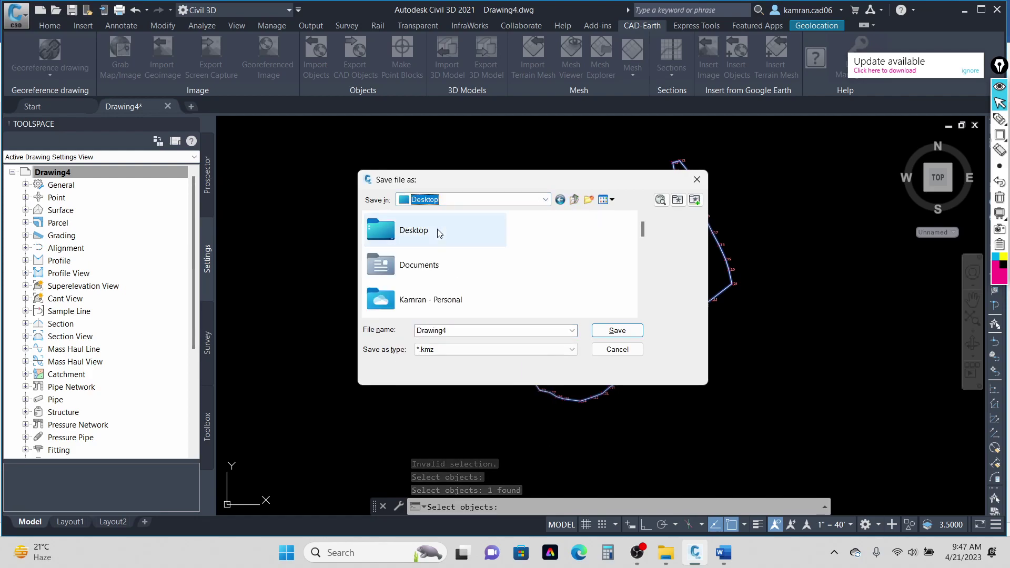
{"action": "double_click", "coordinate": [451, 330]}
{"action": "type", "text": "PARK"}
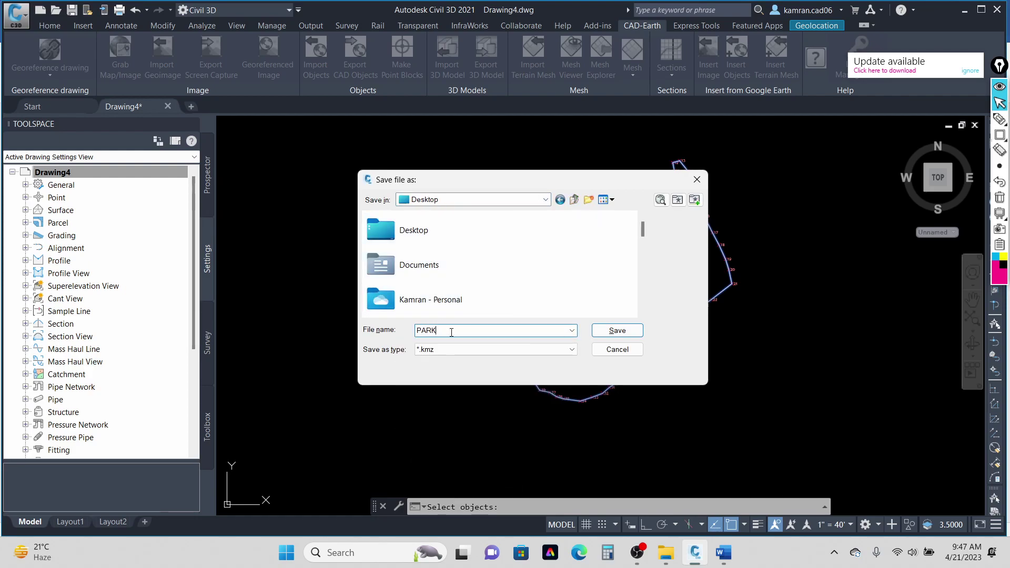
{"action": "left_click", "coordinate": [606, 331]}
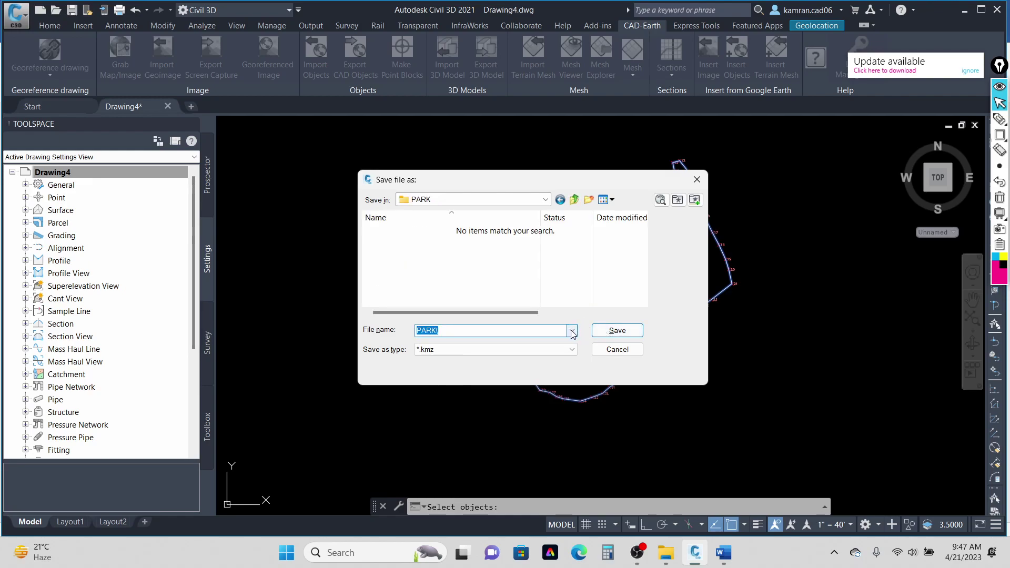
{"action": "left_click", "coordinate": [606, 335]}
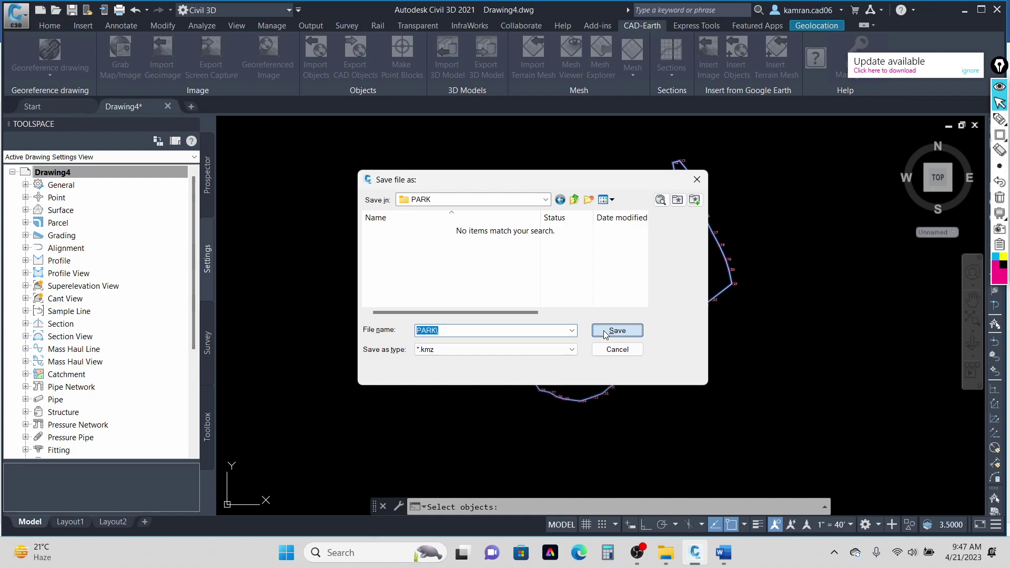
{"action": "left_click", "coordinate": [652, 287]}
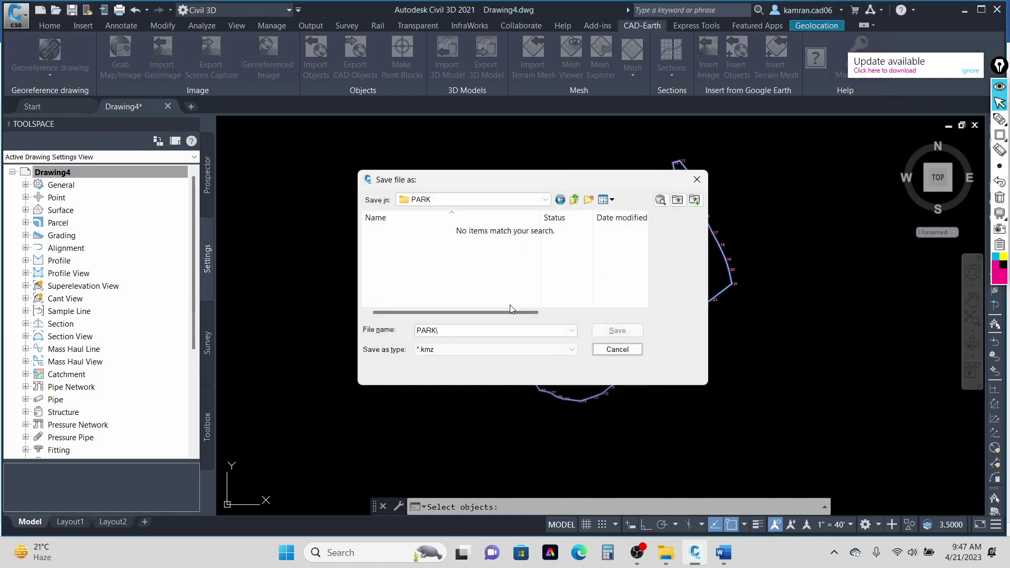
{"action": "left_click", "coordinate": [491, 330]}
{"action": "key", "text": "BackSpace"}
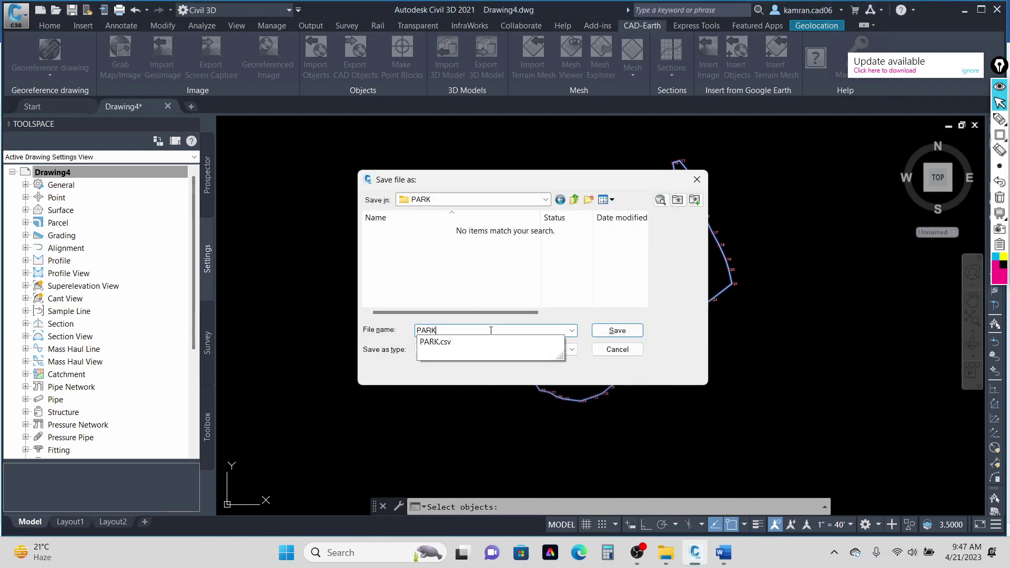
{"action": "left_click", "coordinate": [621, 330]}
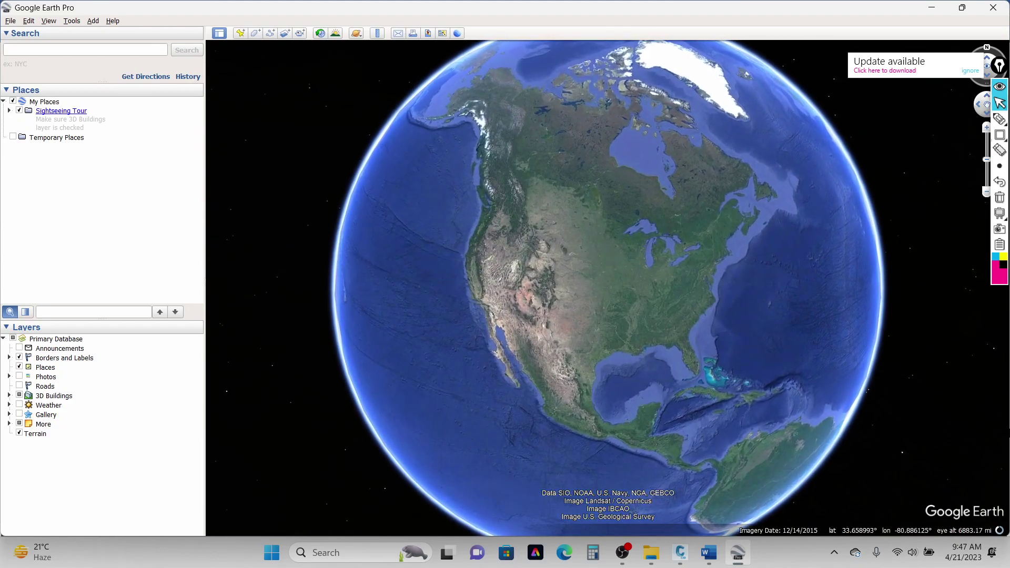
Examine the exported park boundary against the satellite imagery in Google Earth Pro
{"action": "left_click", "coordinate": [1008, 552]}
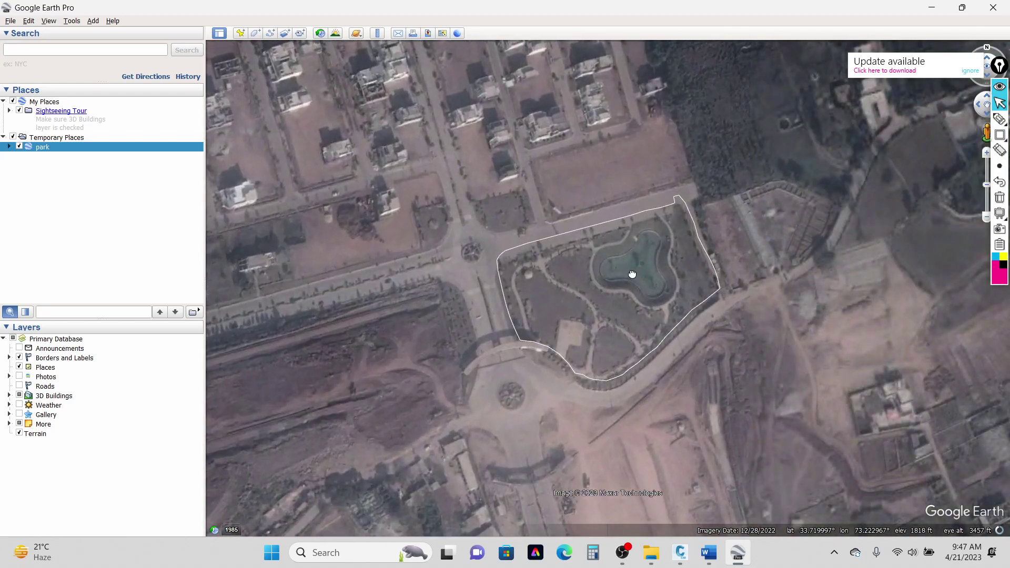
{"action": "left_click_drag", "start_coordinate": [632, 274], "coordinate": [647, 284]}
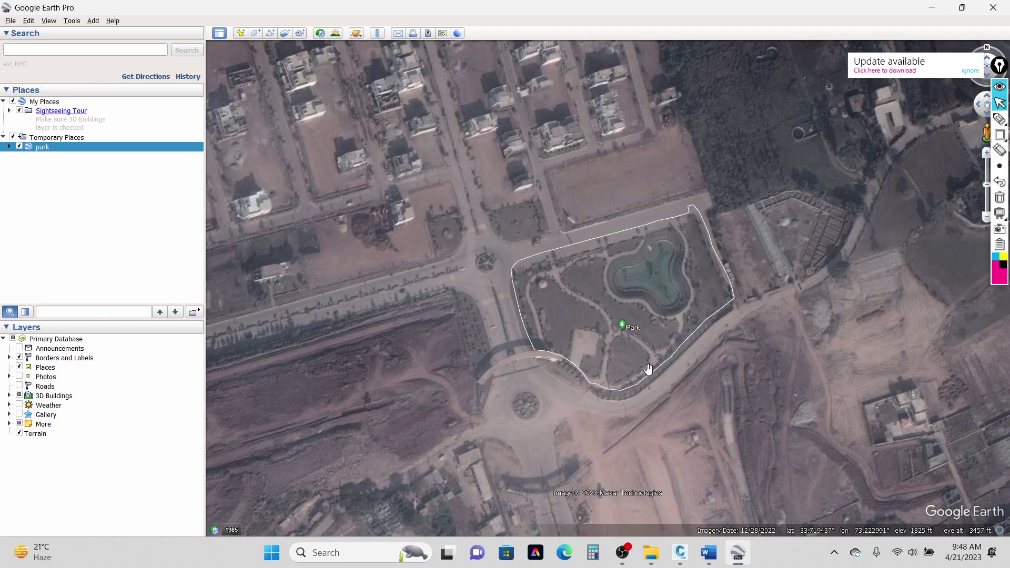
{"action": "left_click_drag", "start_coordinate": [556, 296], "coordinate": [579, 305]}
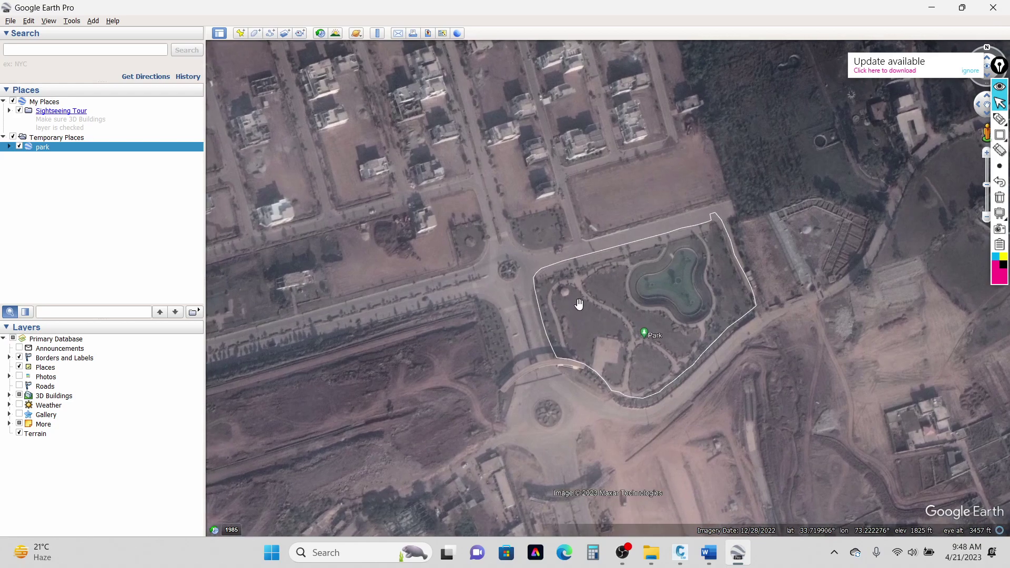
{"action": "scroll", "coordinate": [580, 287], "scroll_direction": "up", "scroll_amount": 1}
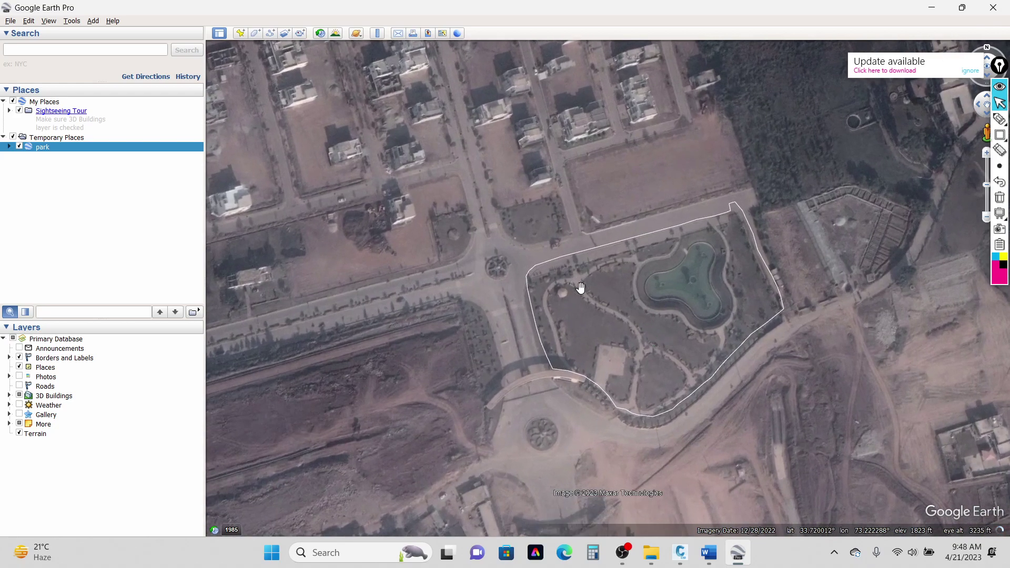